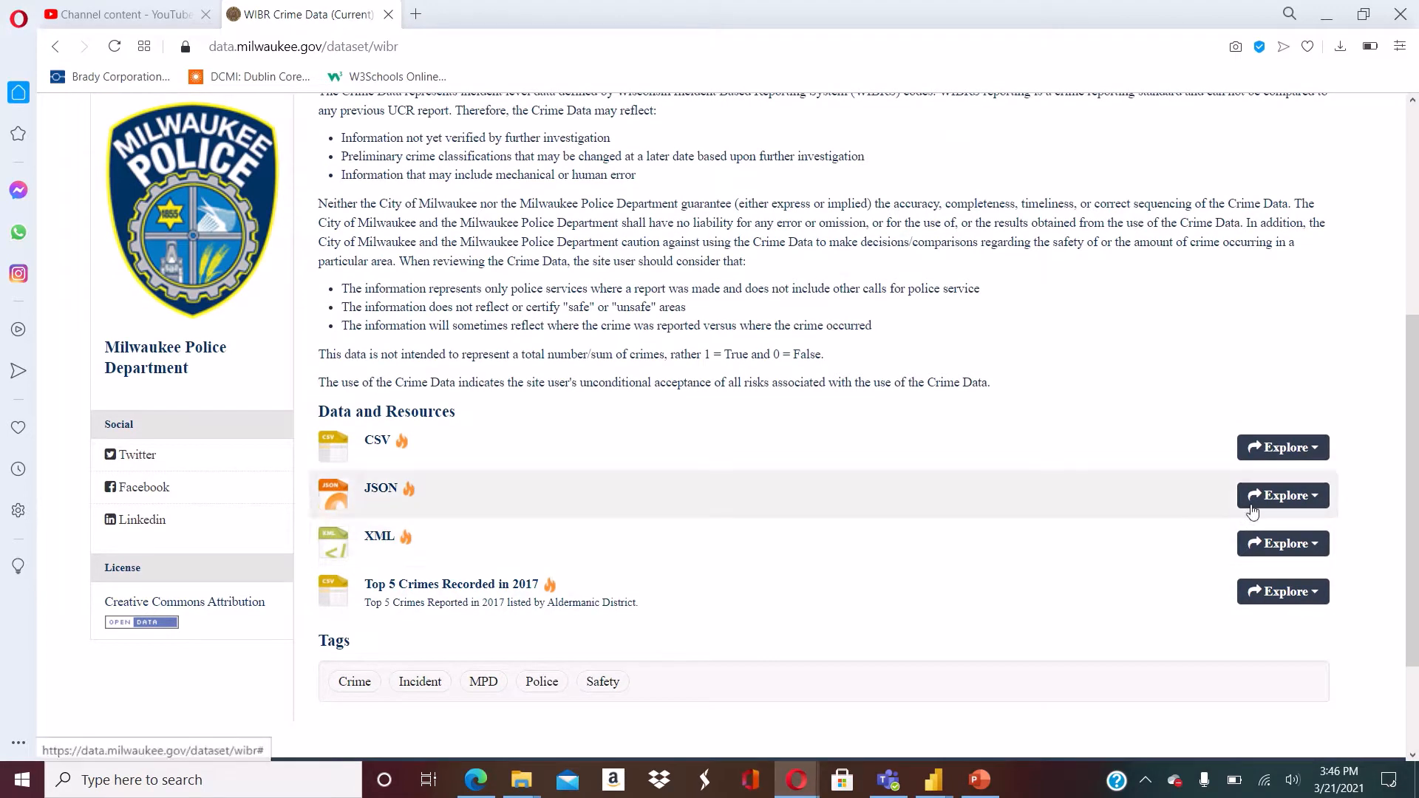
View the details page of the JSON resource and return to the WIBR Crime Data dataset page
click(1293, 499)
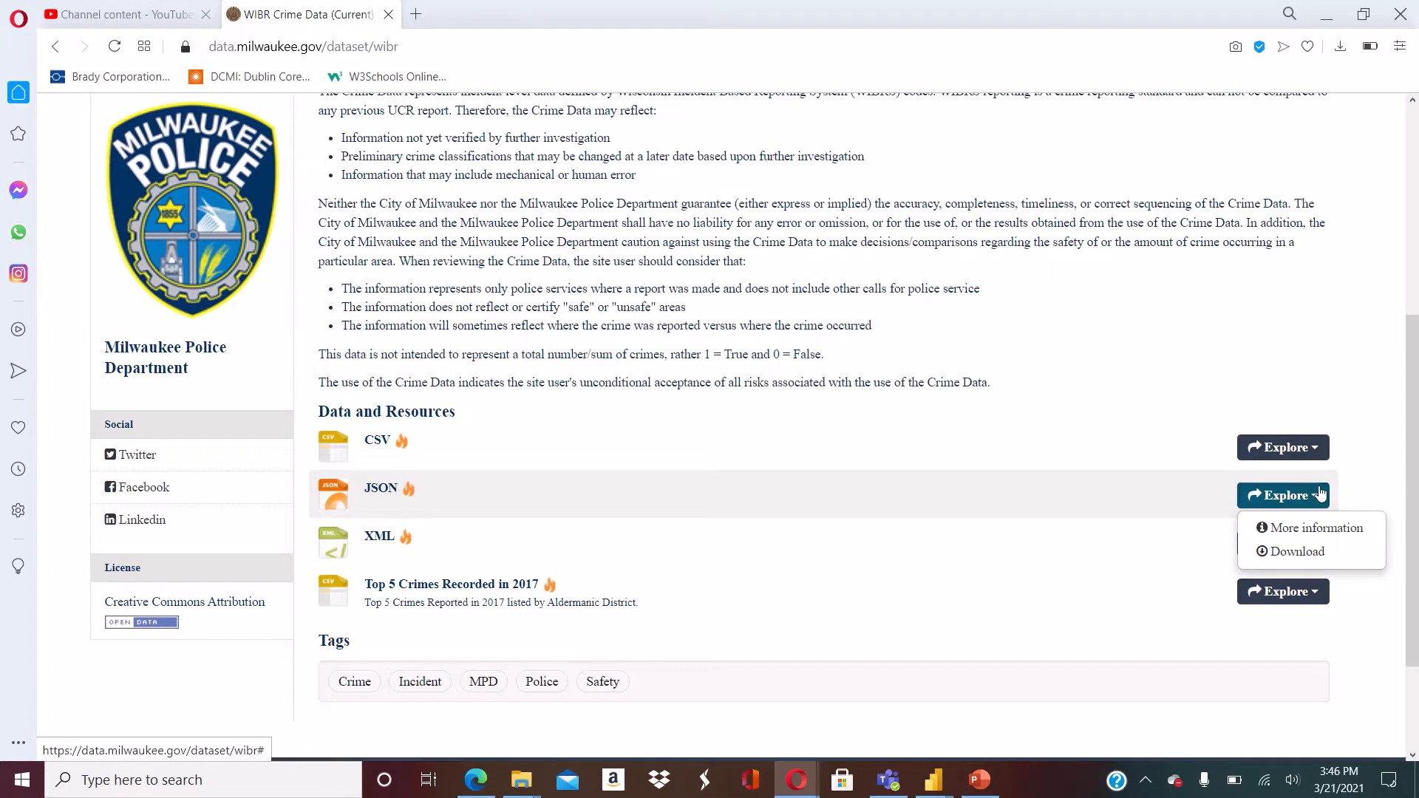
click(1321, 496)
click(381, 489)
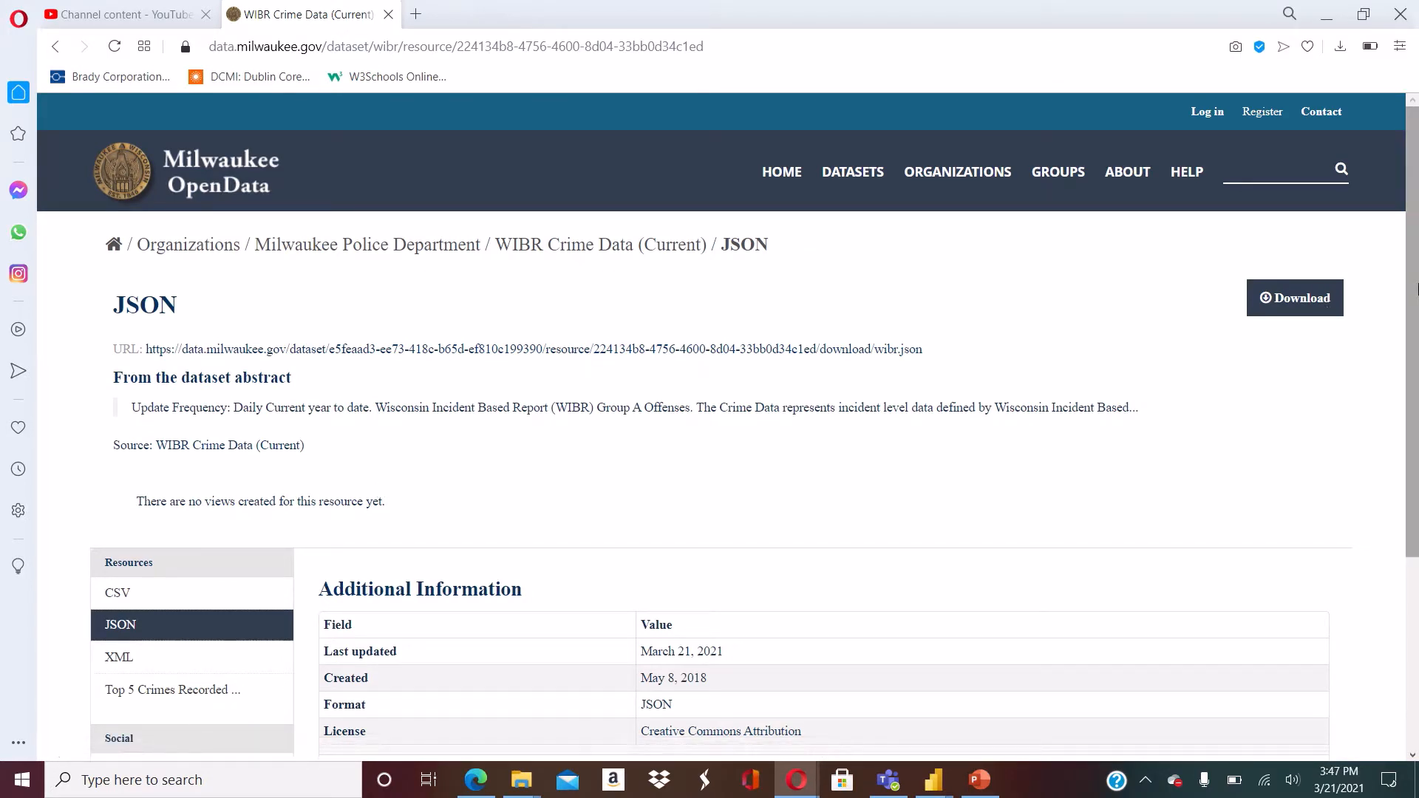
drag(1417, 282, 1357, 325)
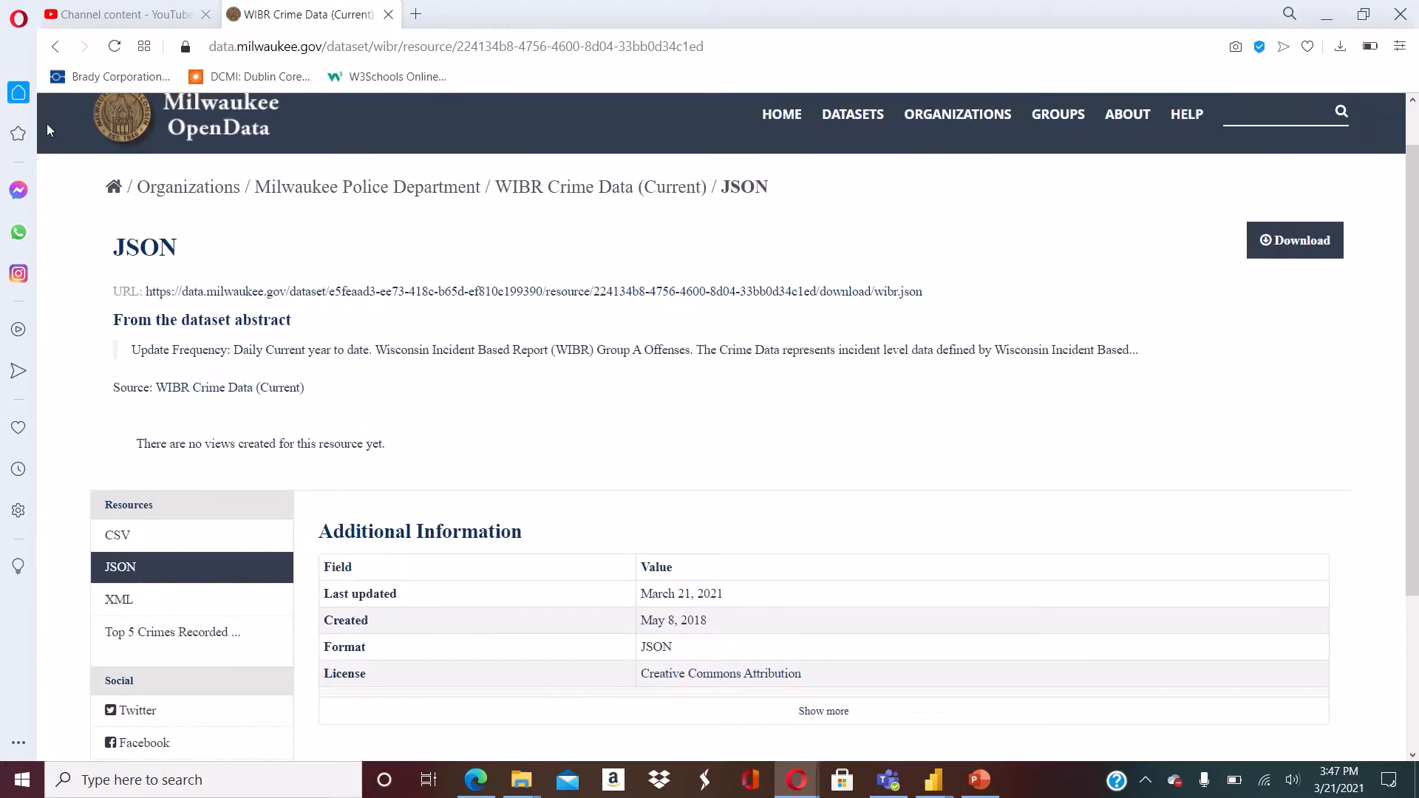
click(55, 46)
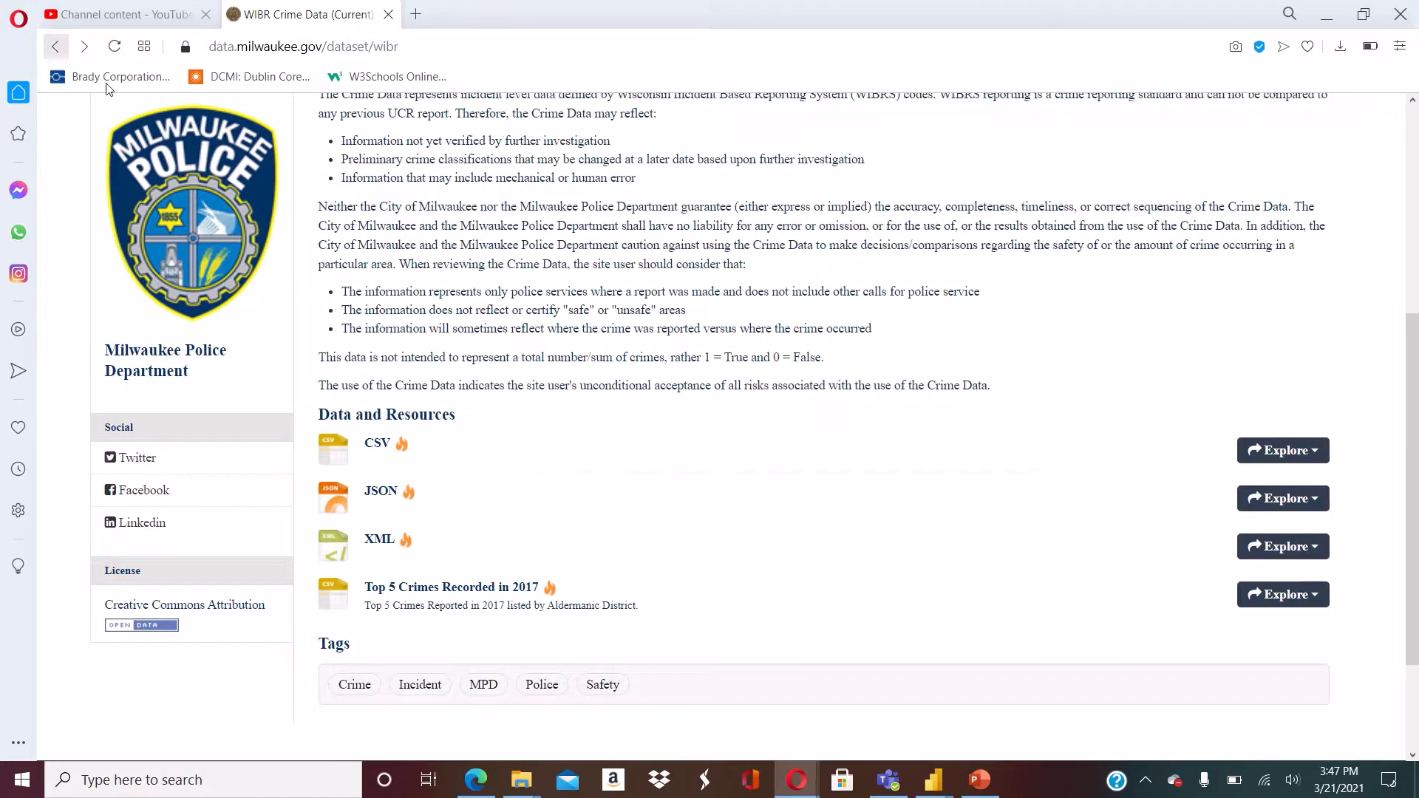
Open the WIBR Crime Data JSON file through the resource's more-information page and copy the full URL of the raw data
click(1318, 500)
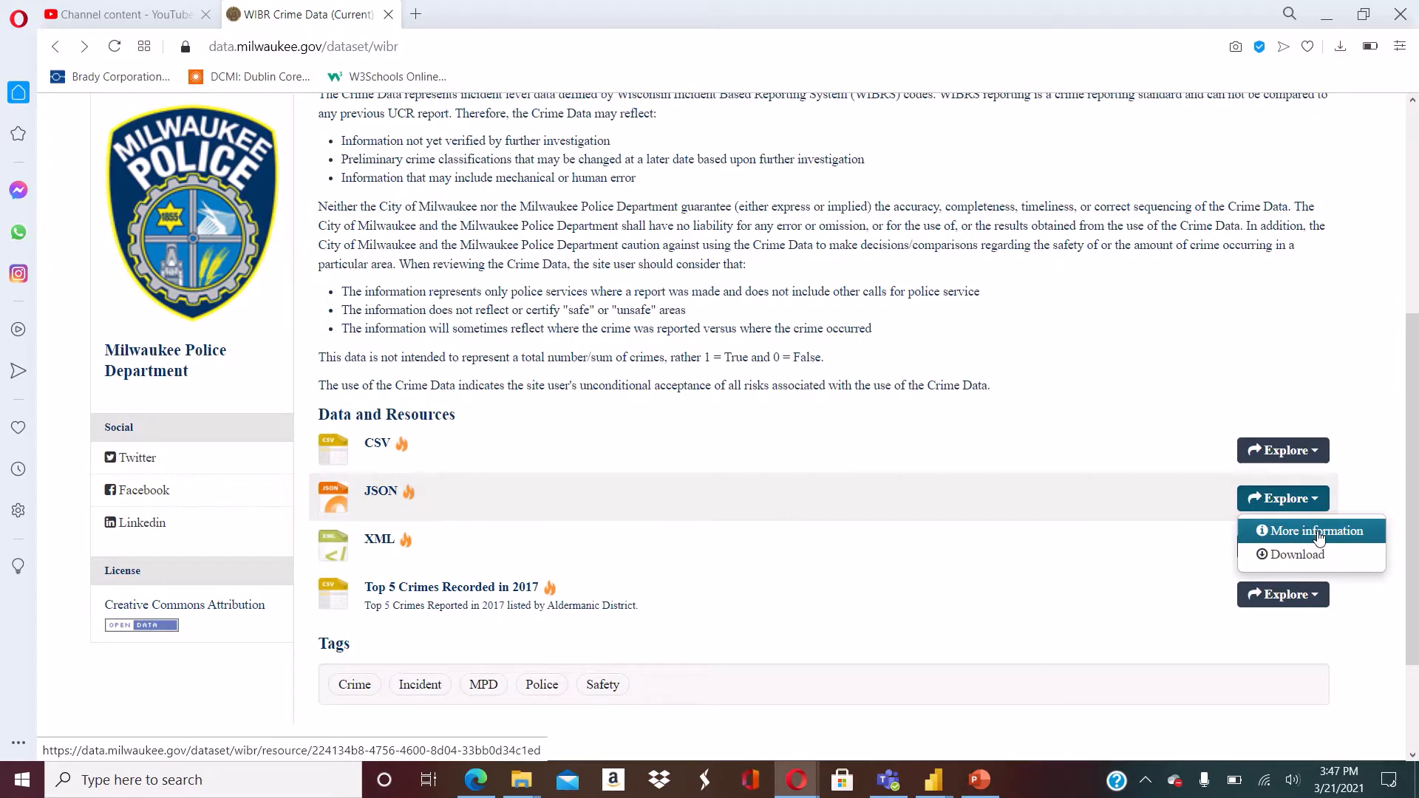
click(1319, 534)
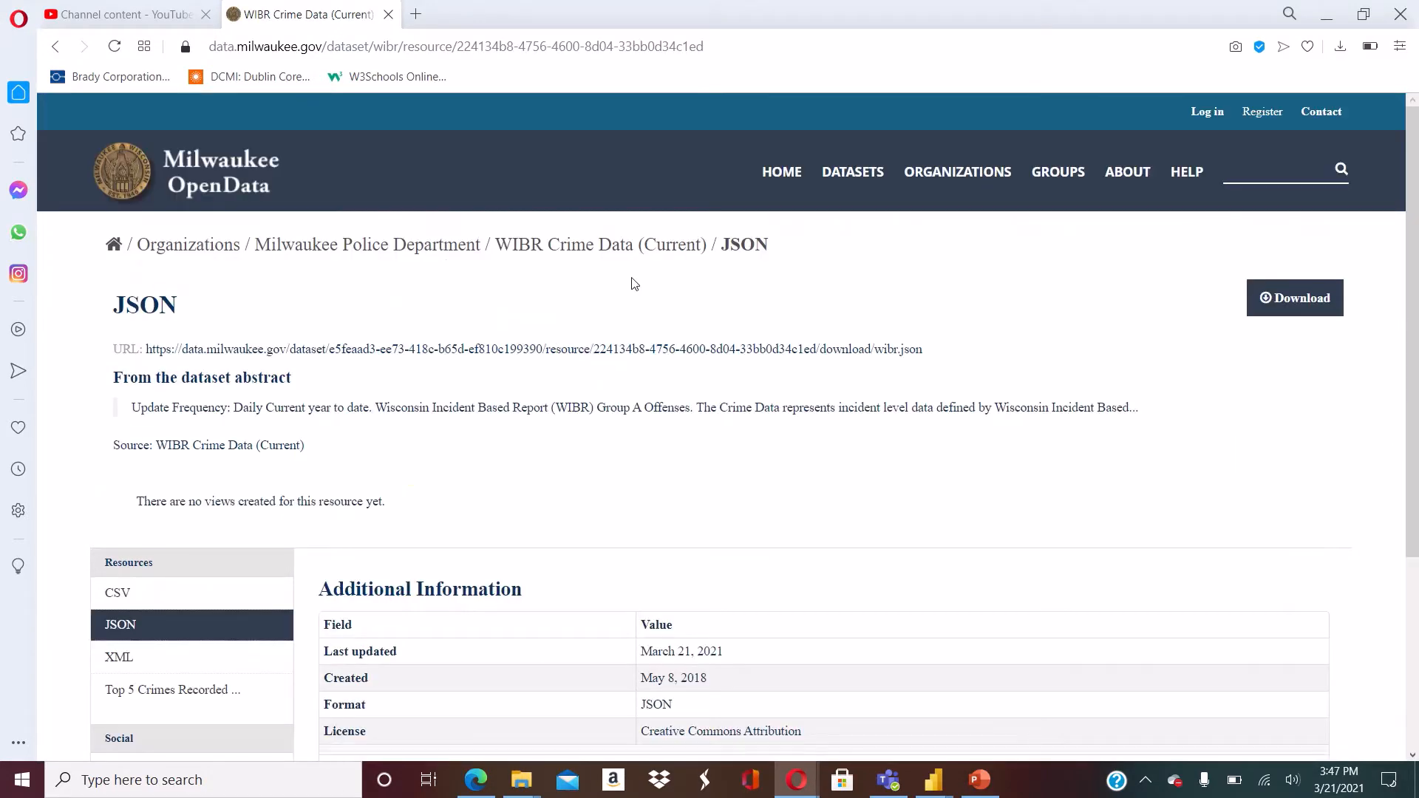
click(1308, 317)
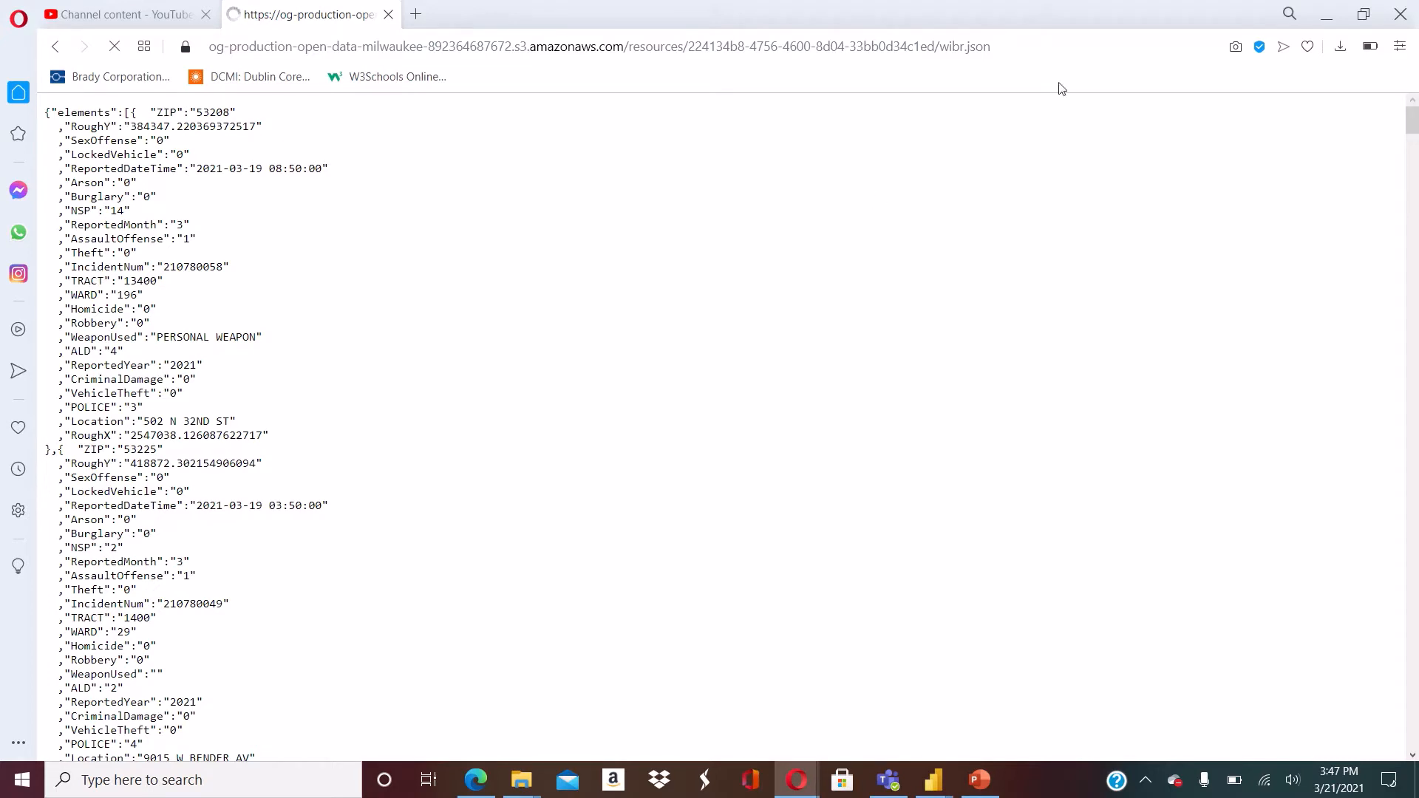
click(1155, 56)
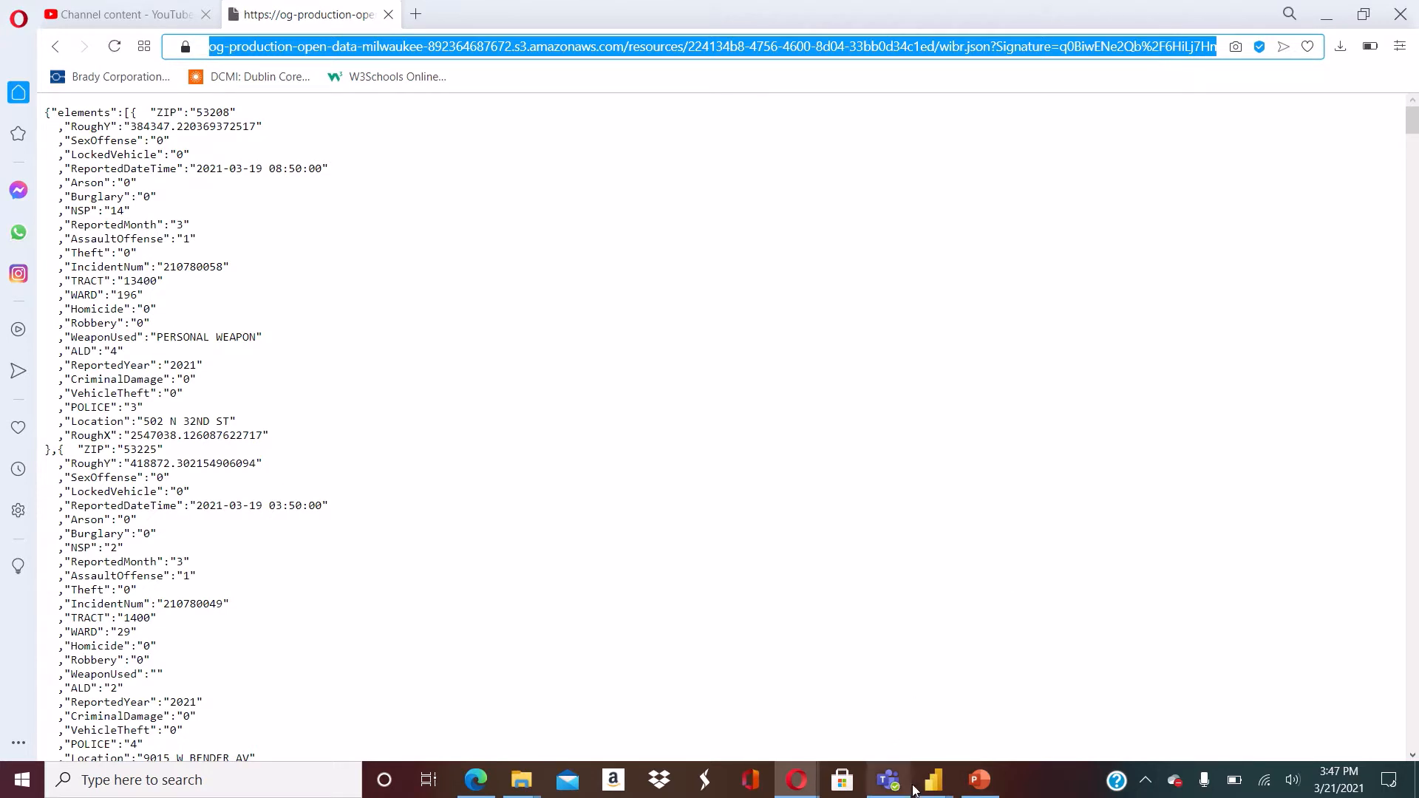
Switch to Power BI Desktop, look back at the raw wibr.json page in Opera, and return to Power BI Desktop
mouse_move(915, 790)
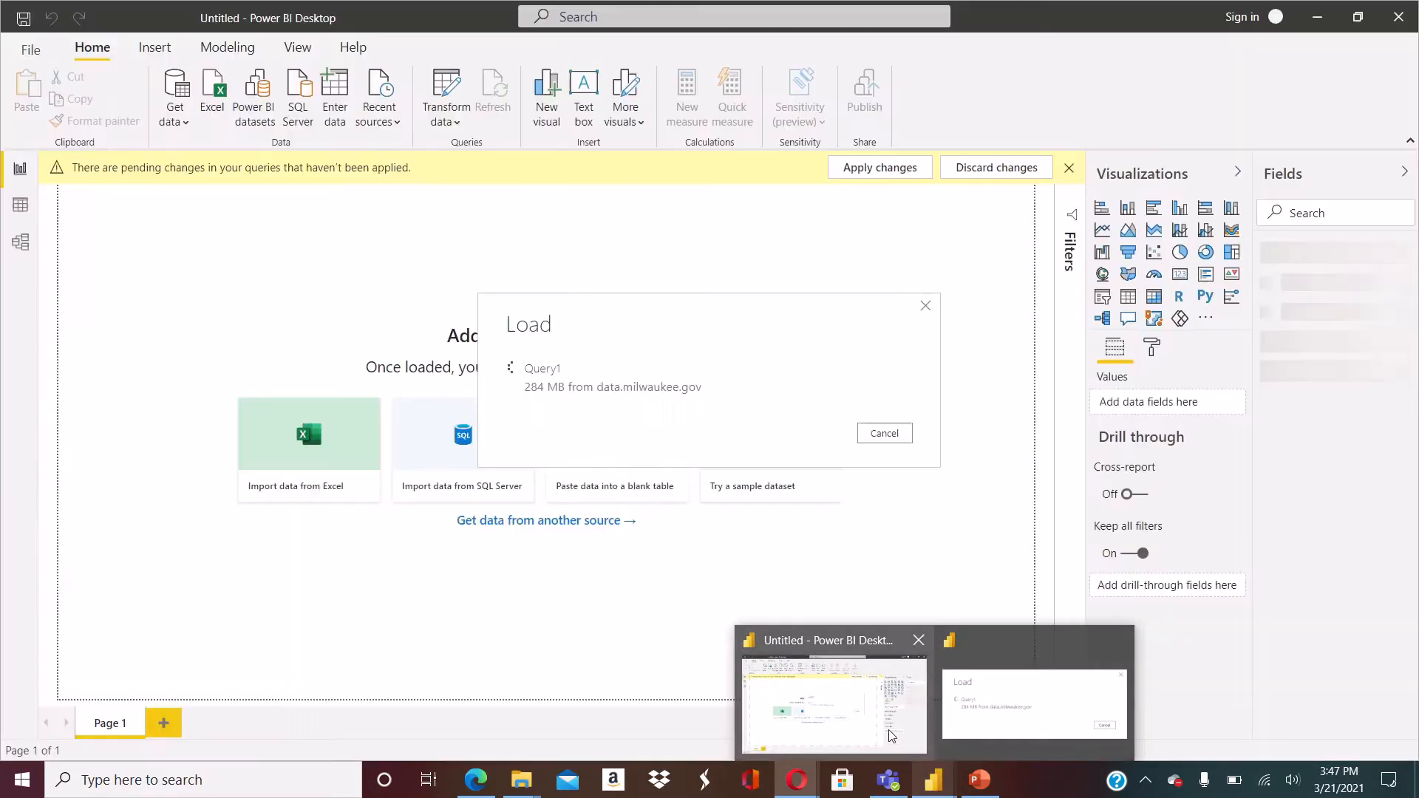
click(891, 736)
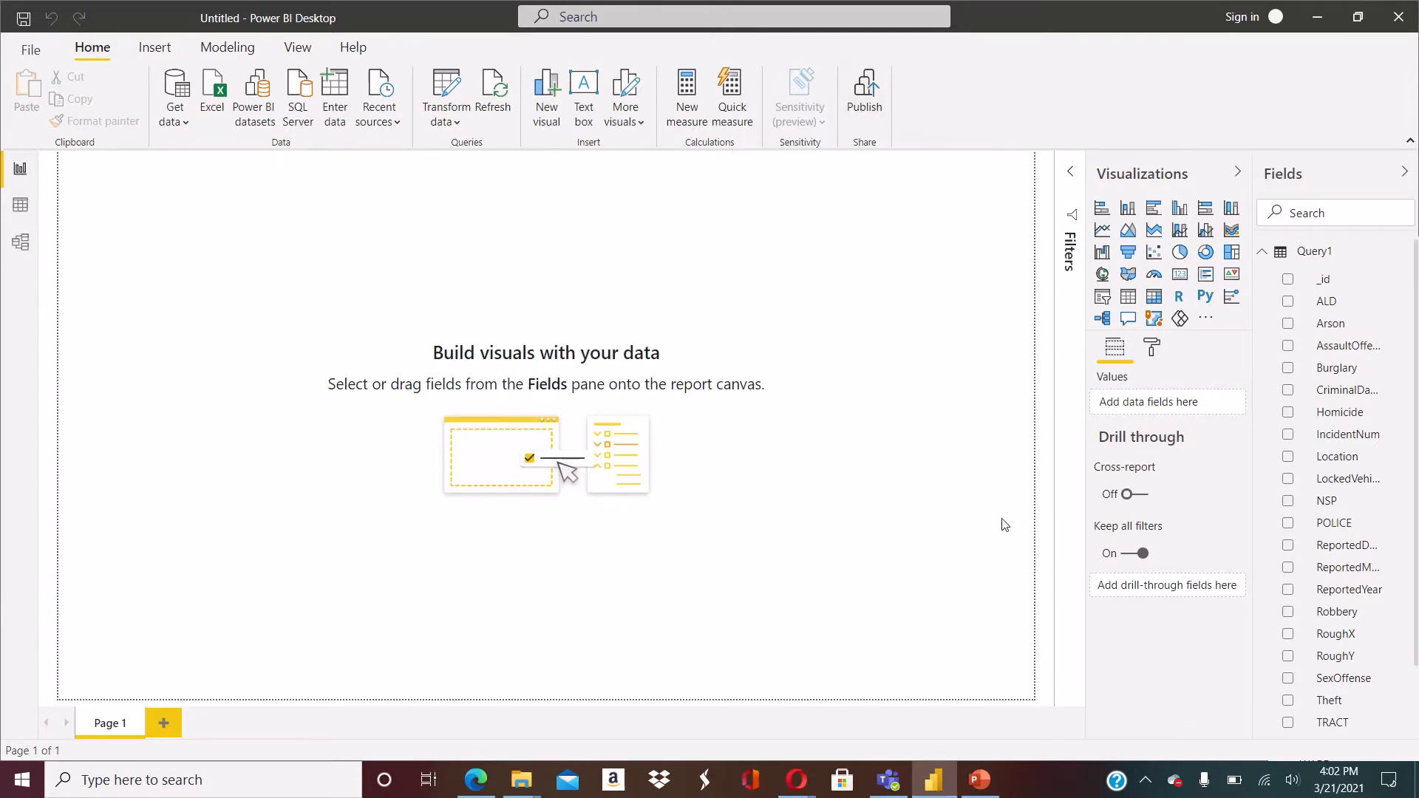
mouse_move(798, 792)
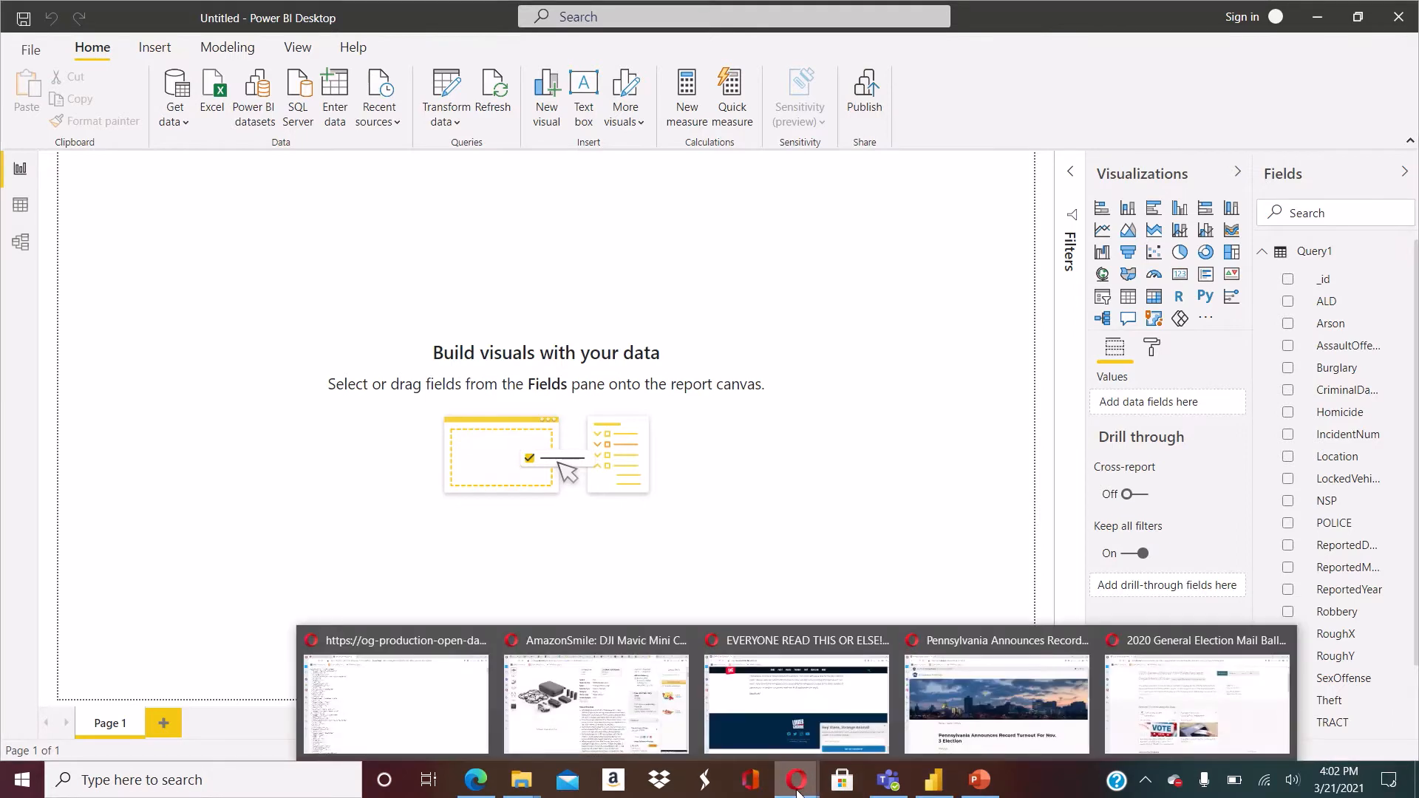
click(469, 704)
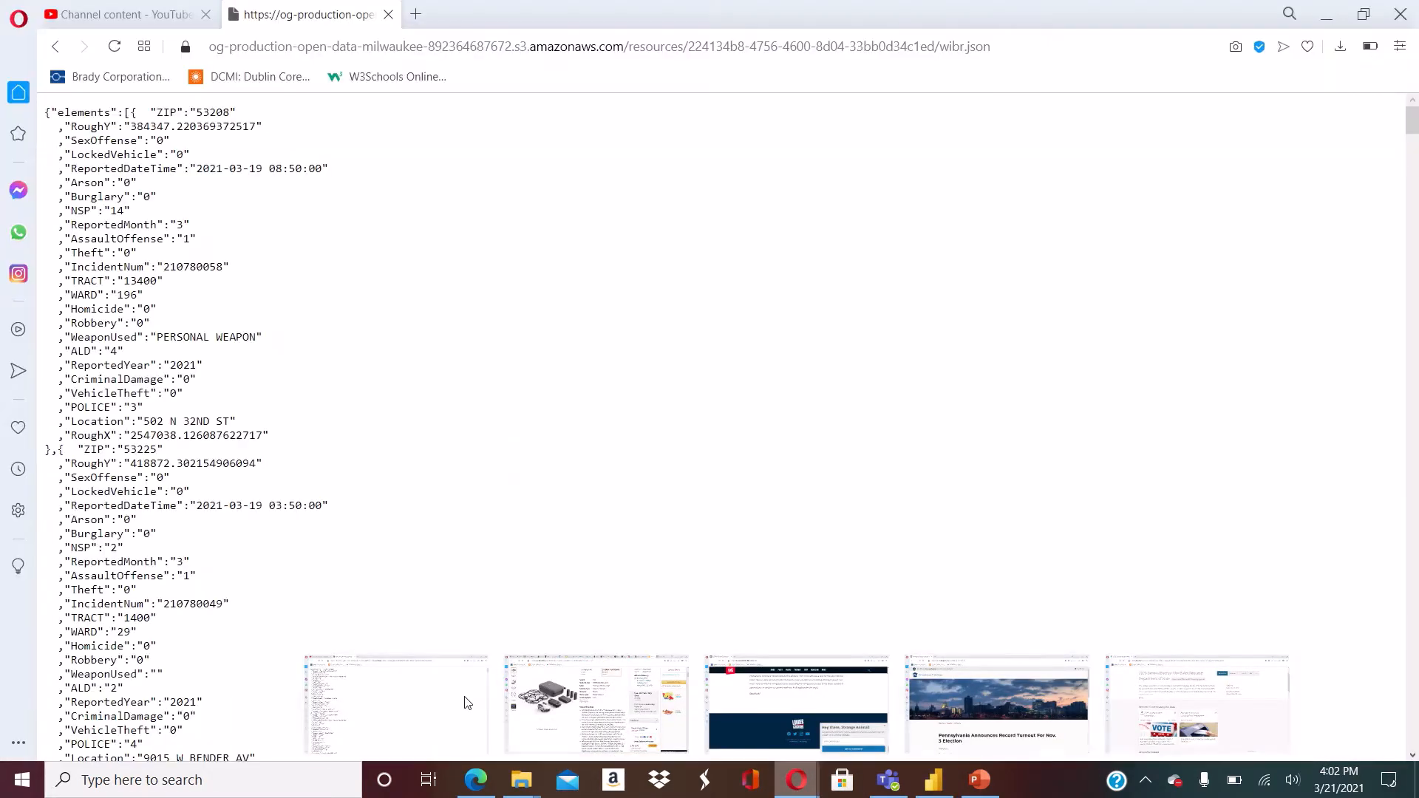
click(939, 785)
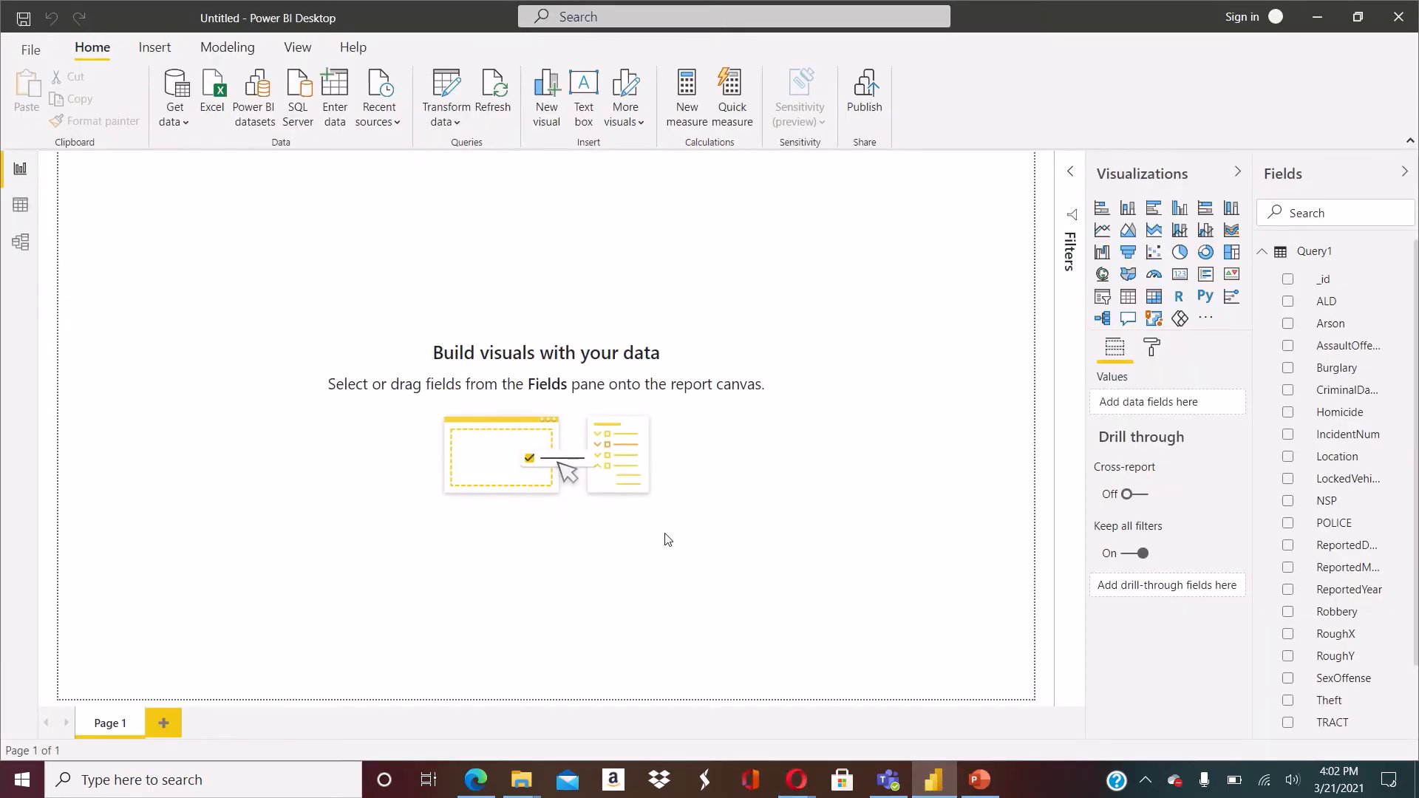
Get data with the Web connector in Basic mode, pasting the copied signed wibr.json URL with its access key
click(178, 86)
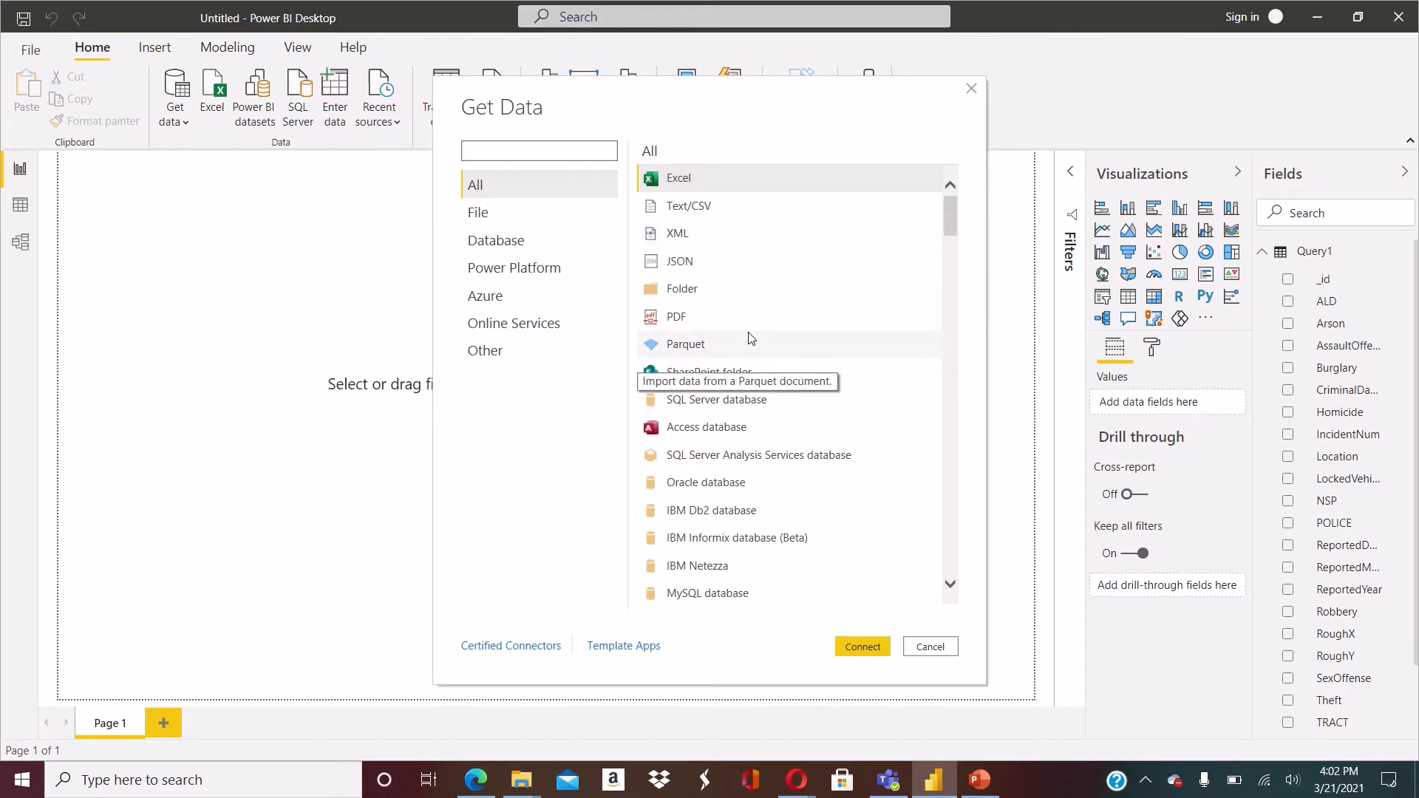
click(712, 265)
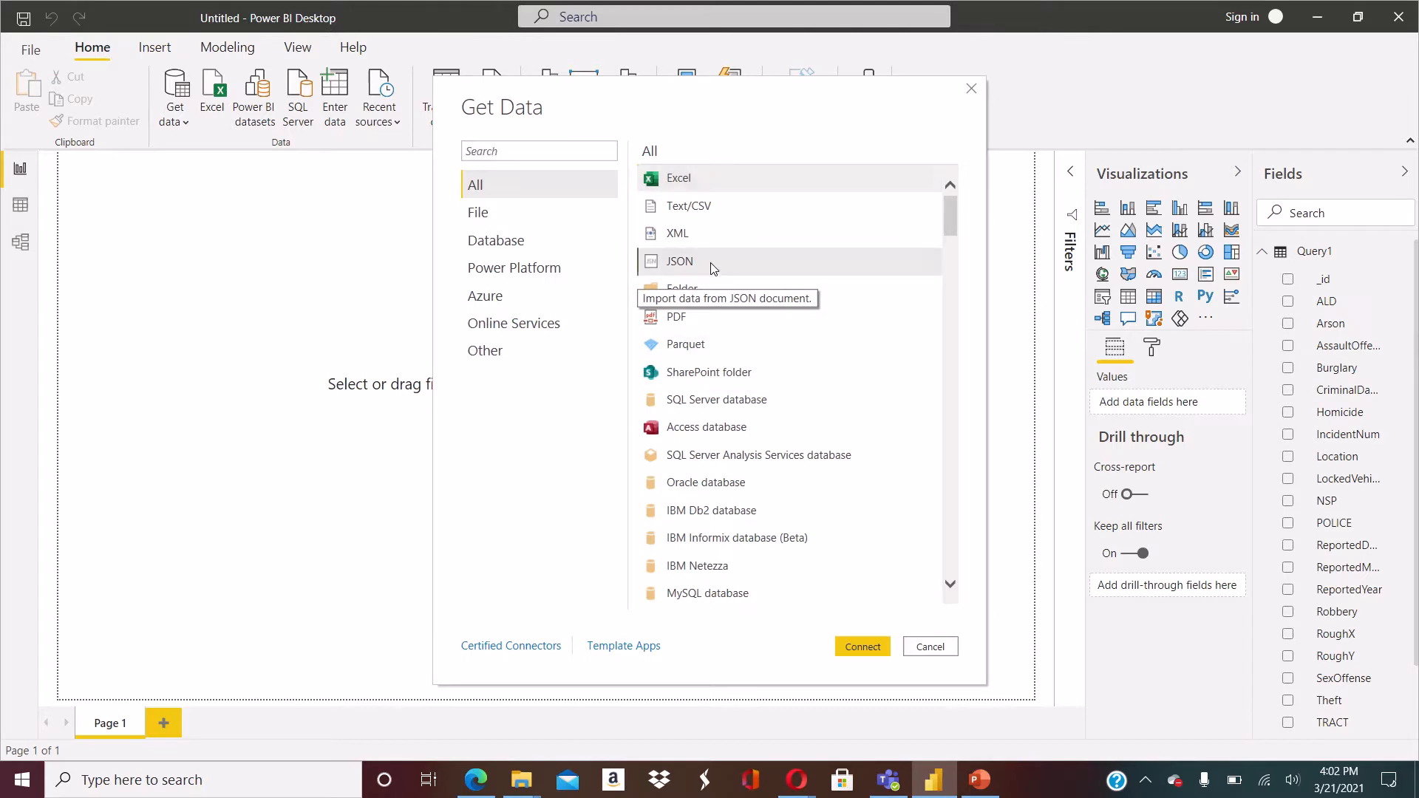
click(533, 153)
text(web)
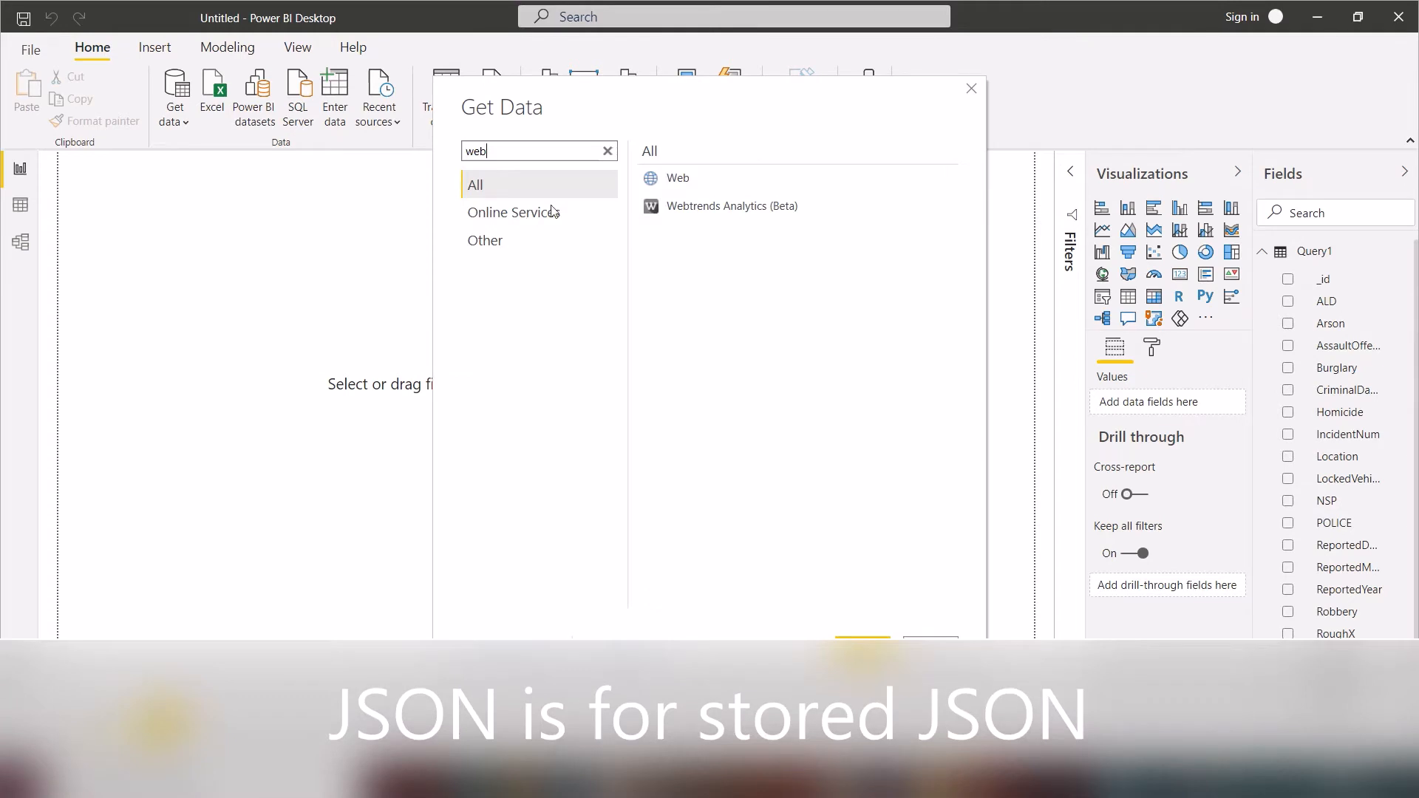
double_click(674, 183)
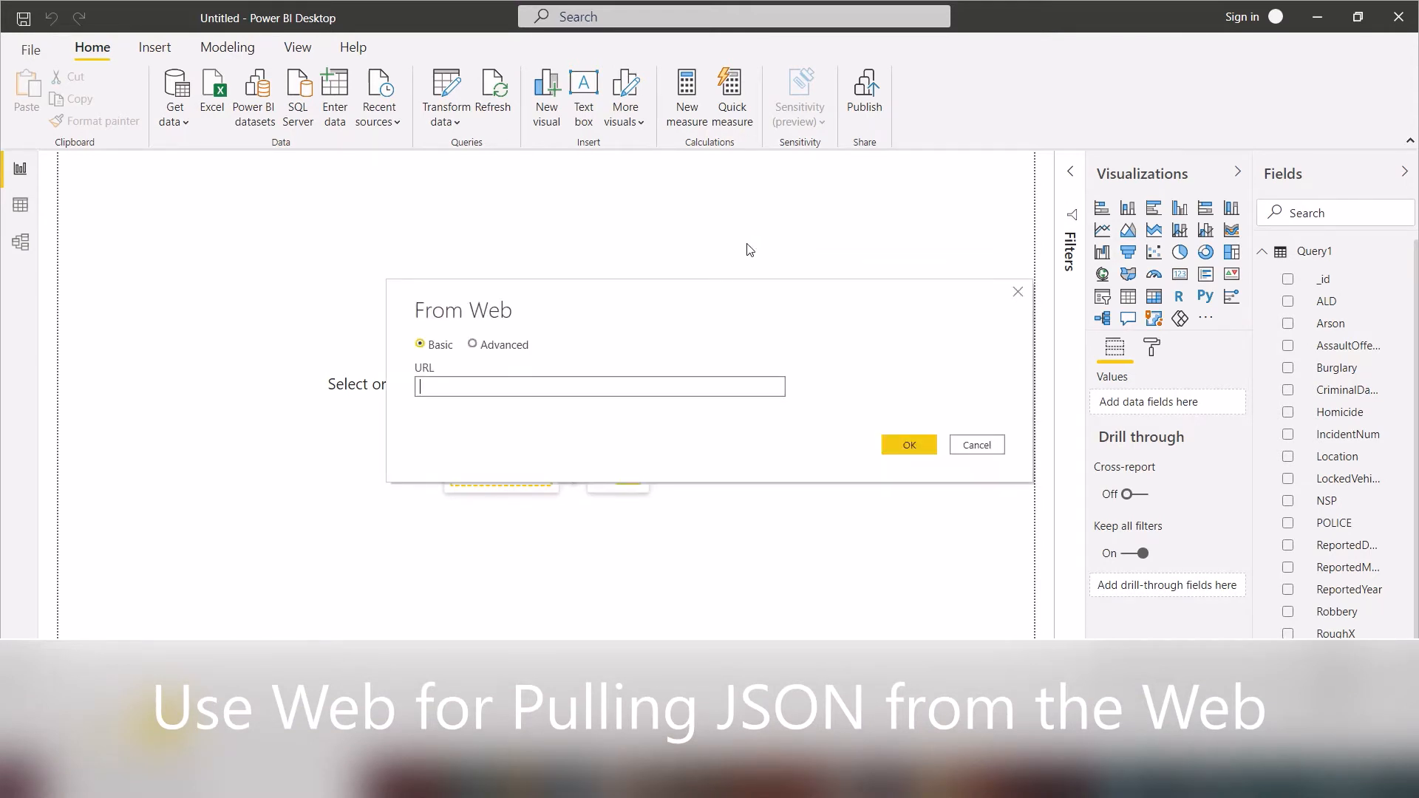
key(ctrl+v)
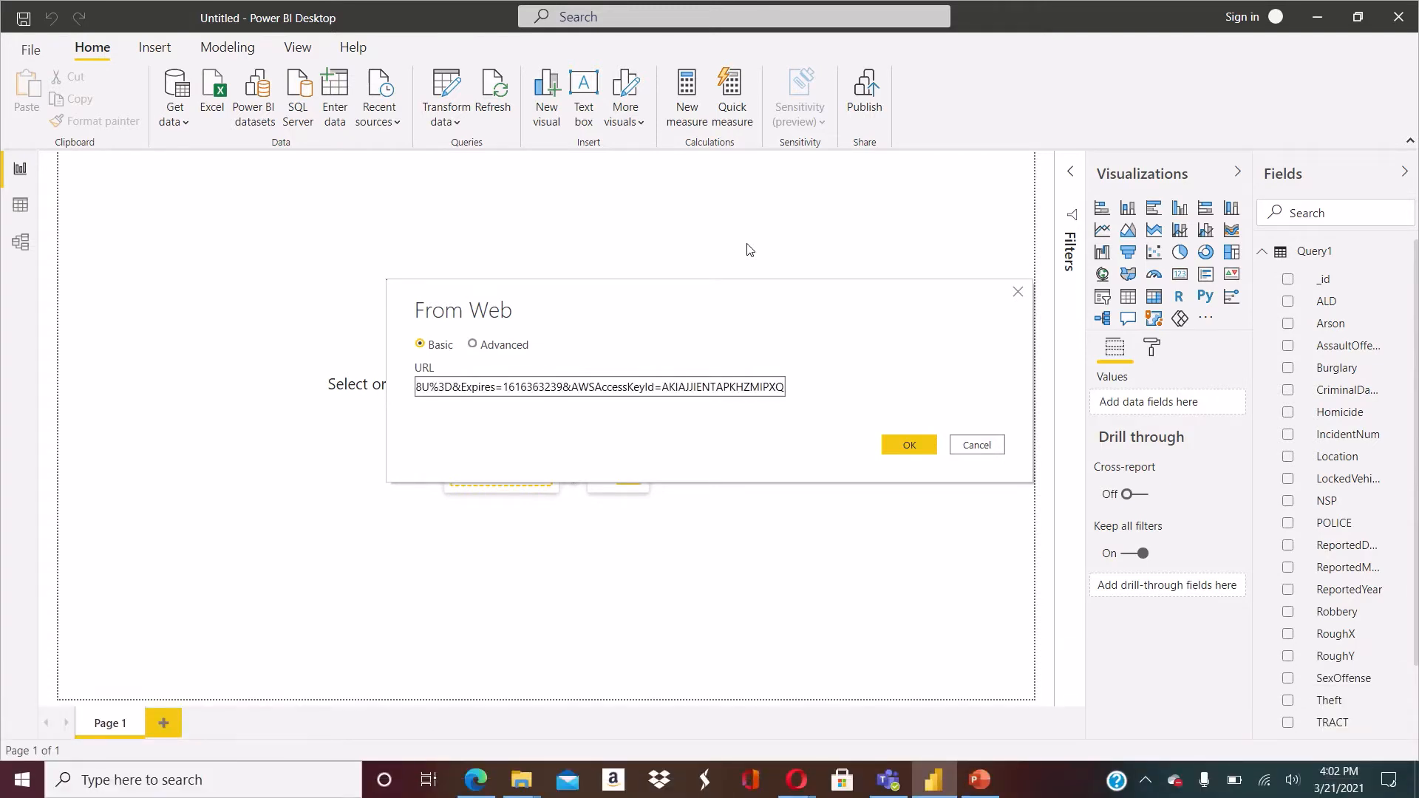
click(905, 439)
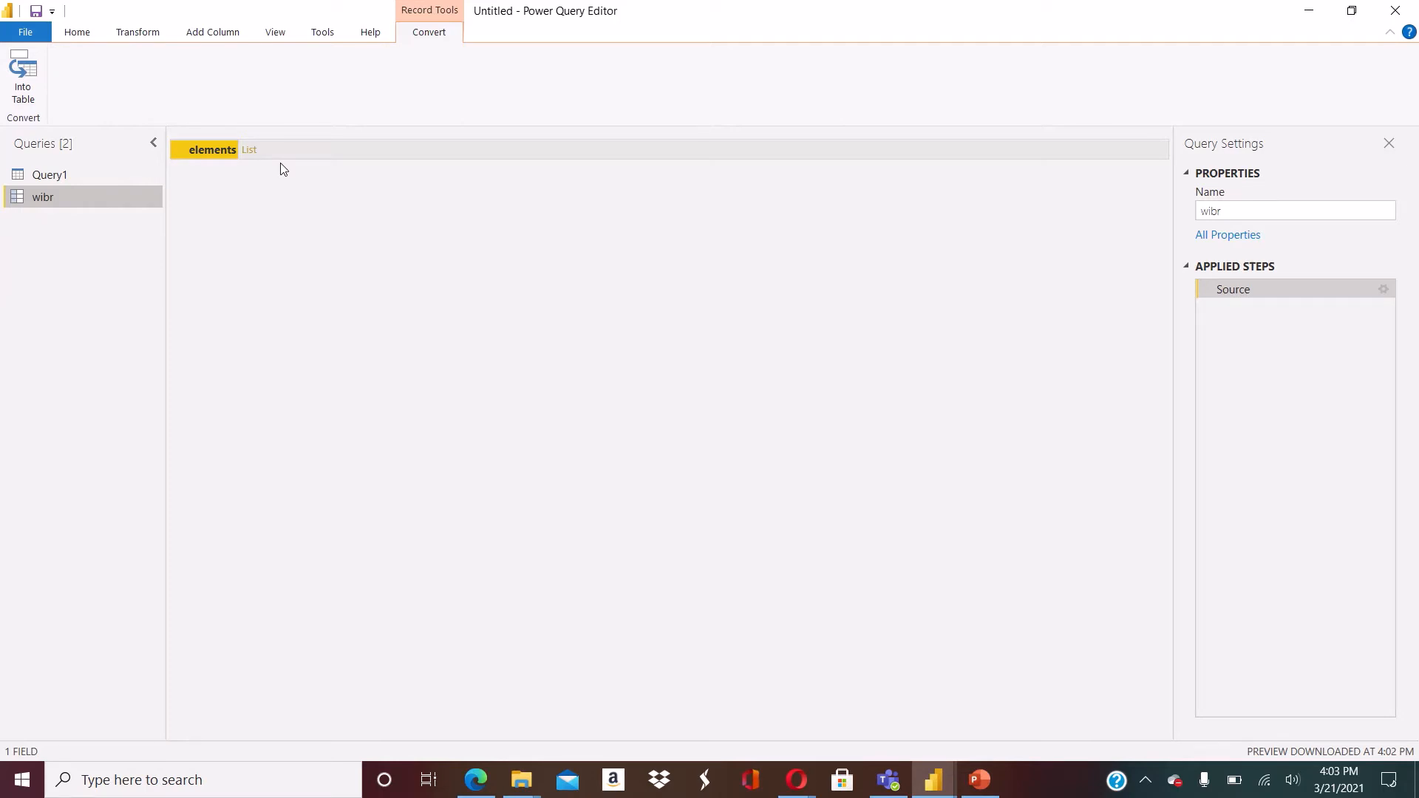
View the existing Query1 table, and convert the record in the wibr query into a table
click(105, 172)
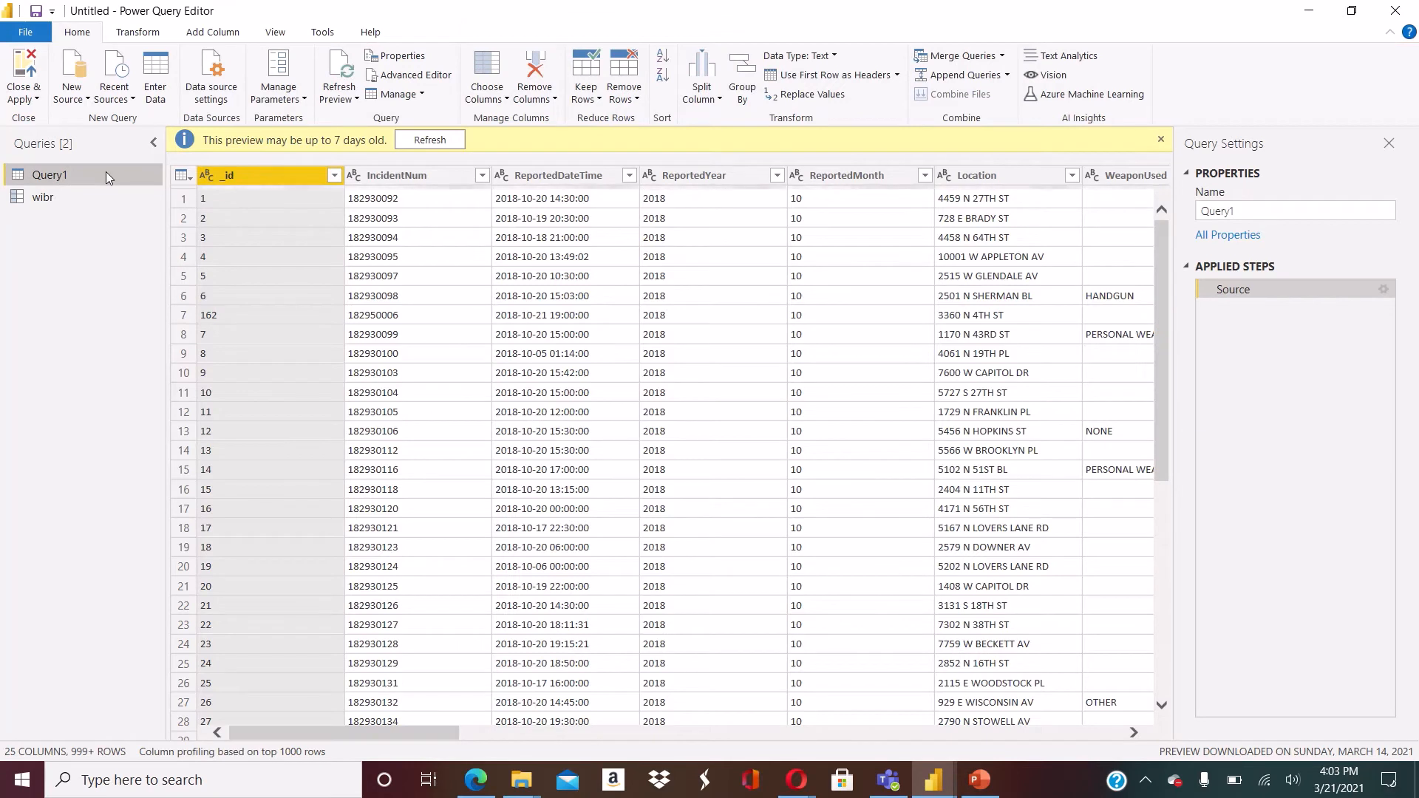
click(95, 192)
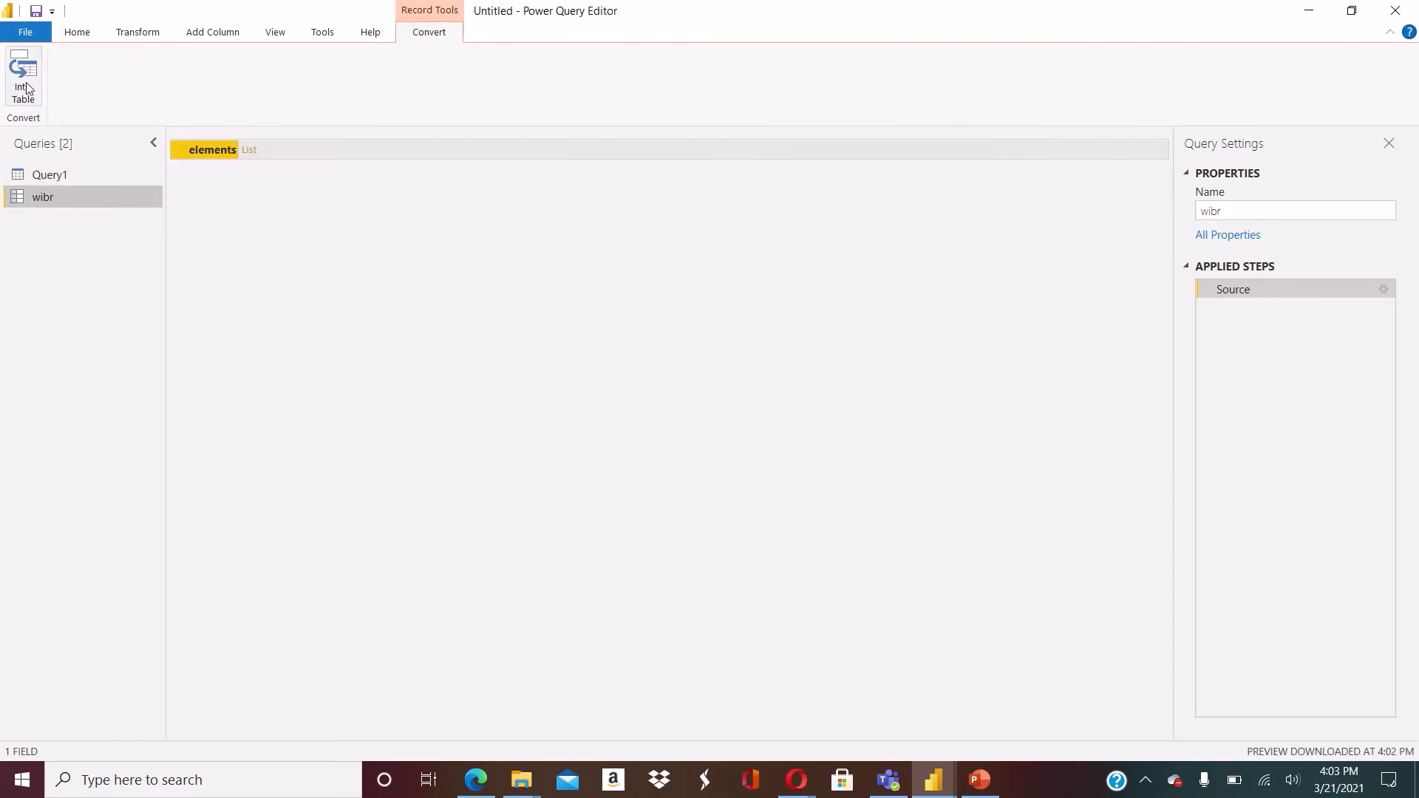
click(26, 86)
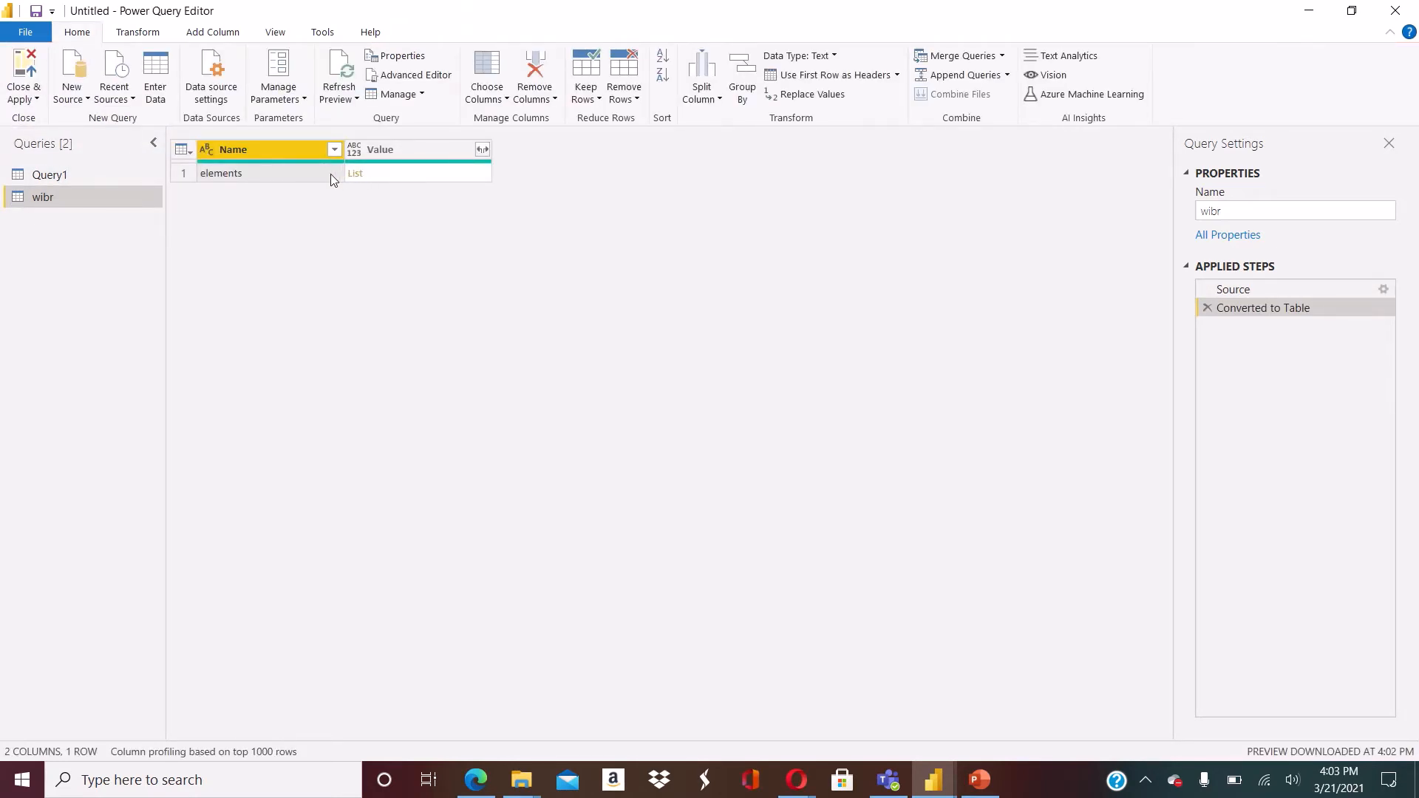
Try expanding the Value column to new rows, remove that applied step, and inspect the Extract Values options without applying them
click(484, 150)
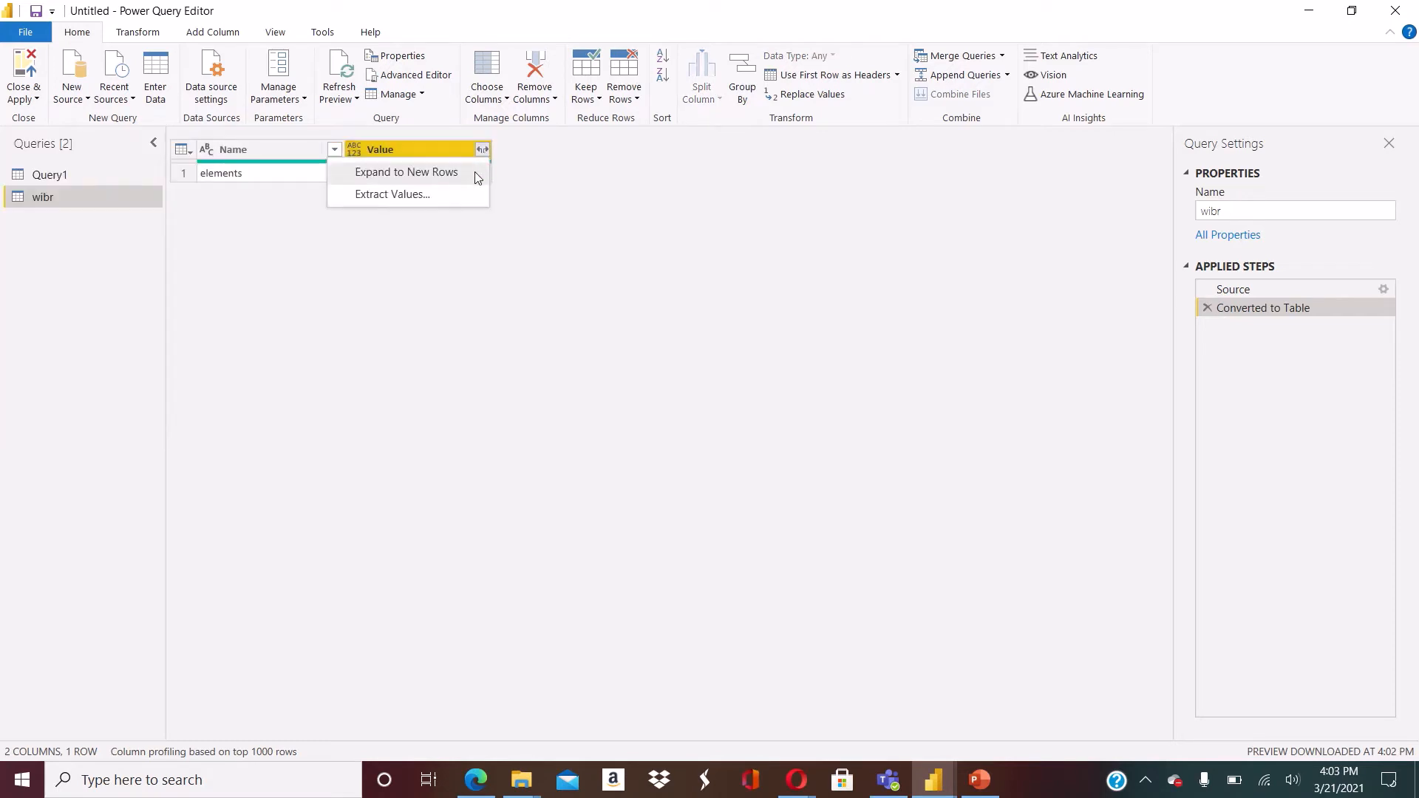
click(478, 174)
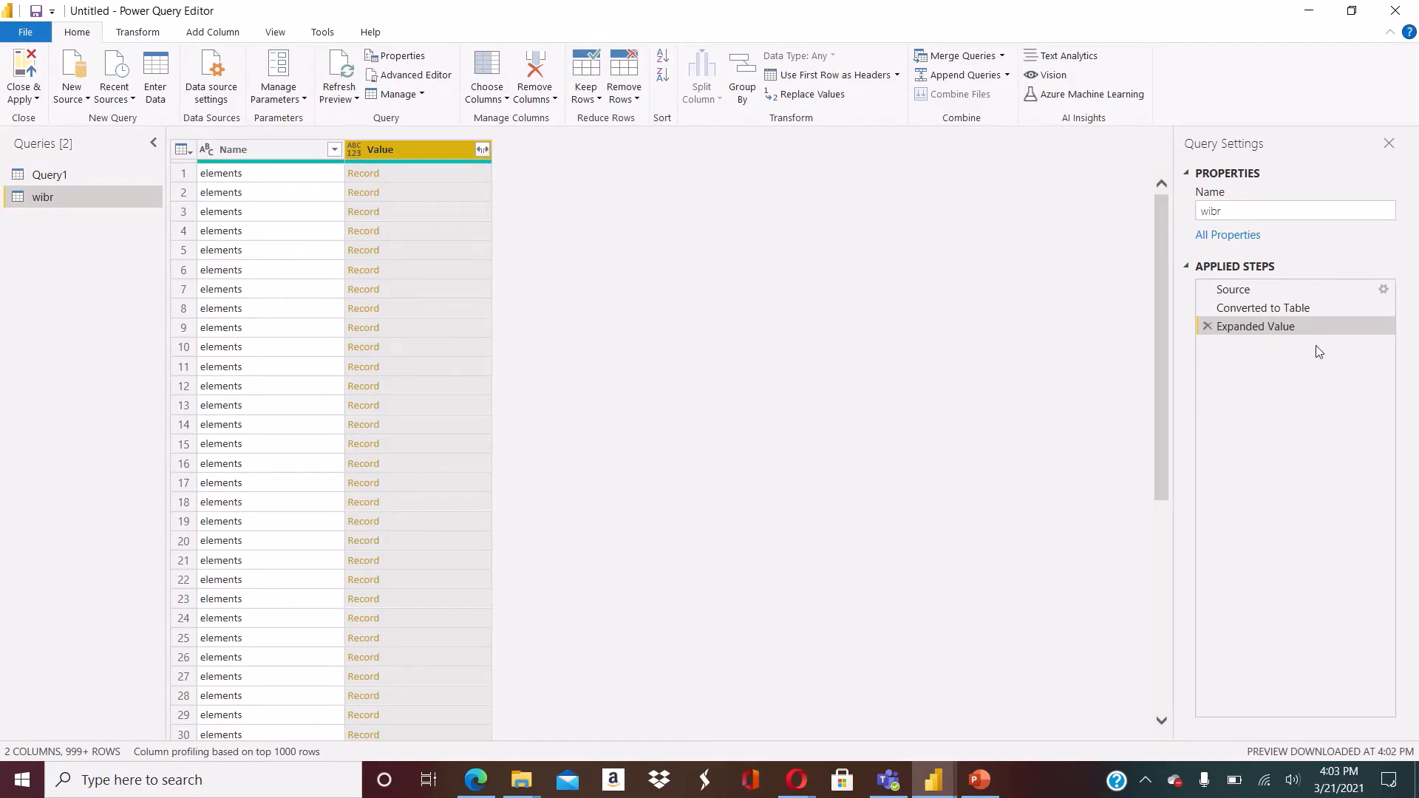
click(1207, 327)
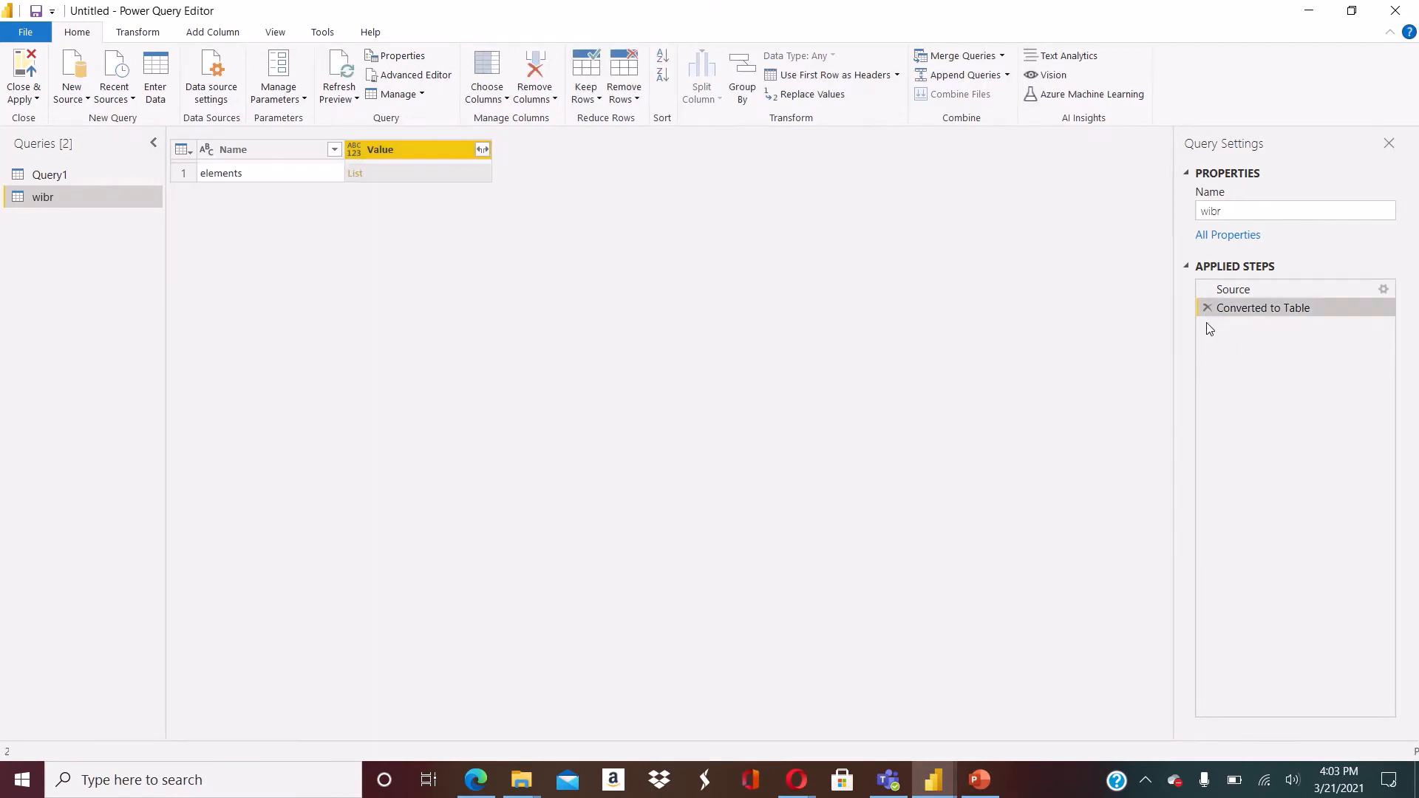
click(481, 150)
click(444, 194)
click(444, 194)
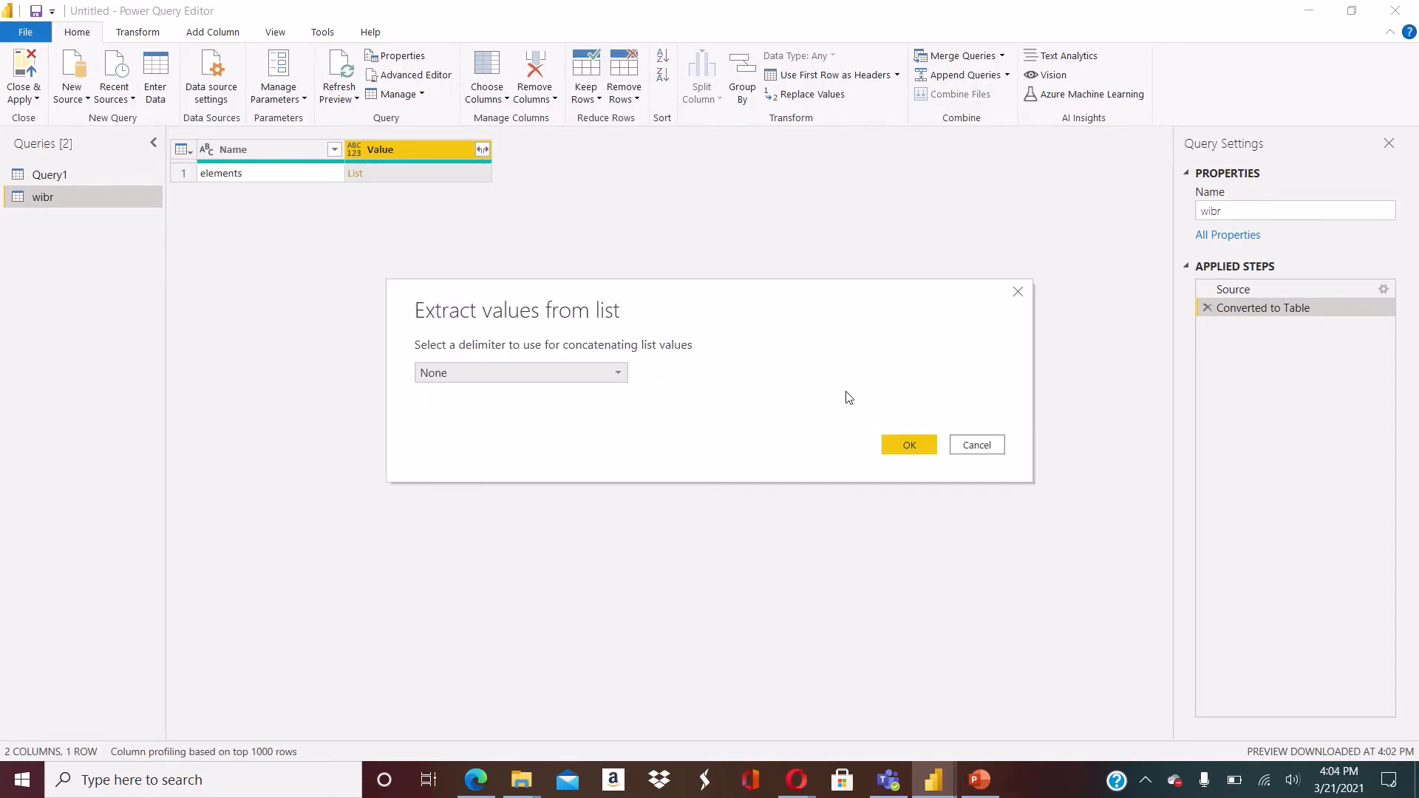
click(967, 445)
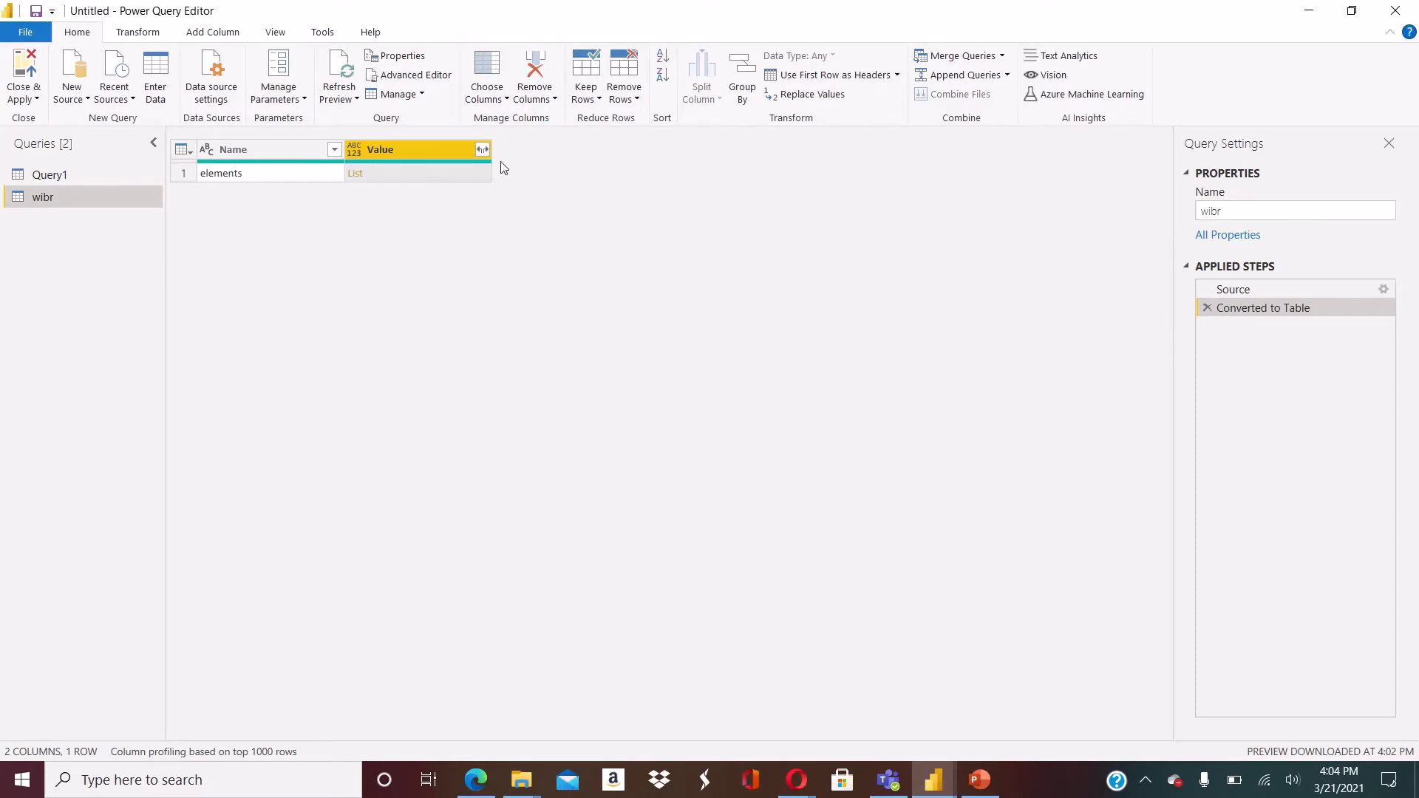
Expand the Value column to new rows, and expand all its record fields into columns without the original column name as prefix
click(485, 150)
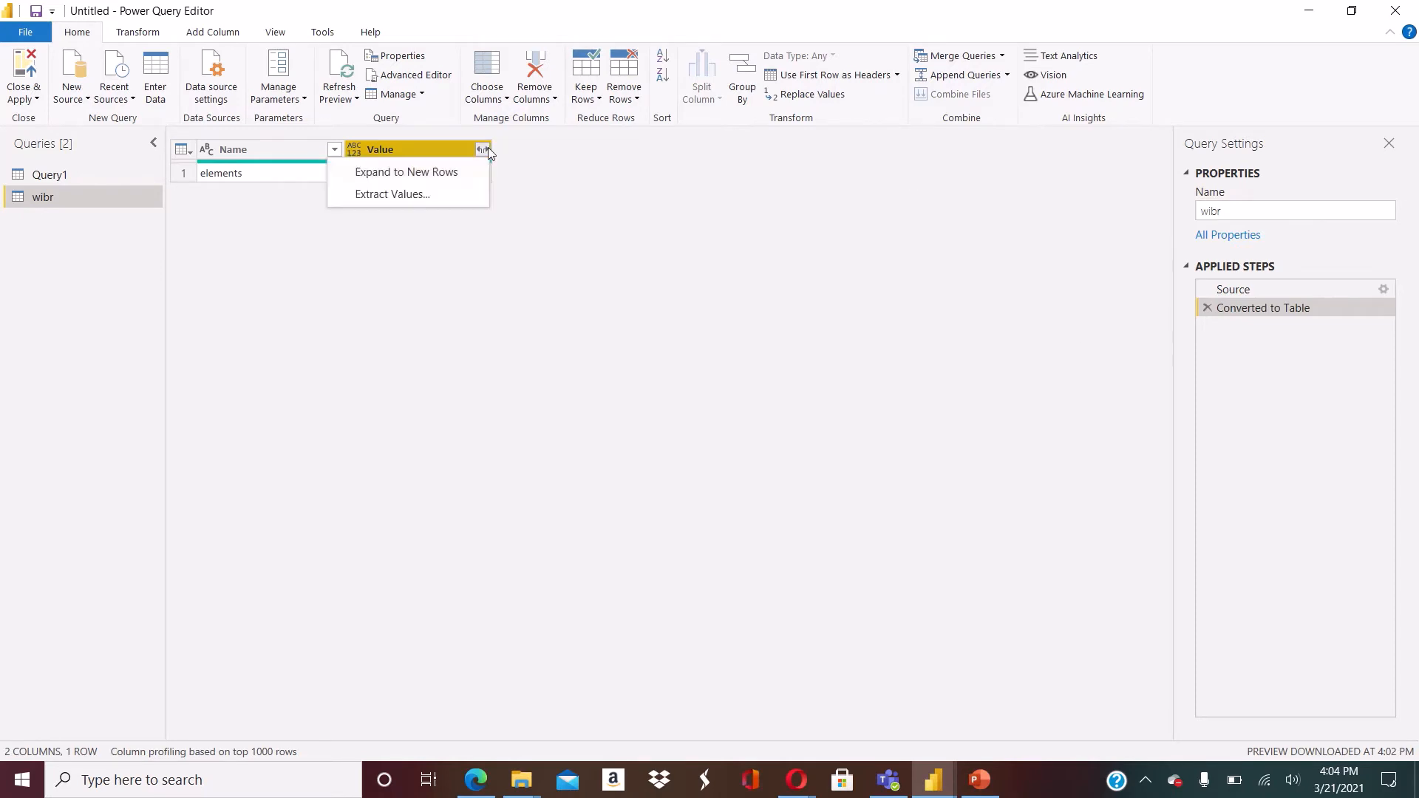
click(463, 174)
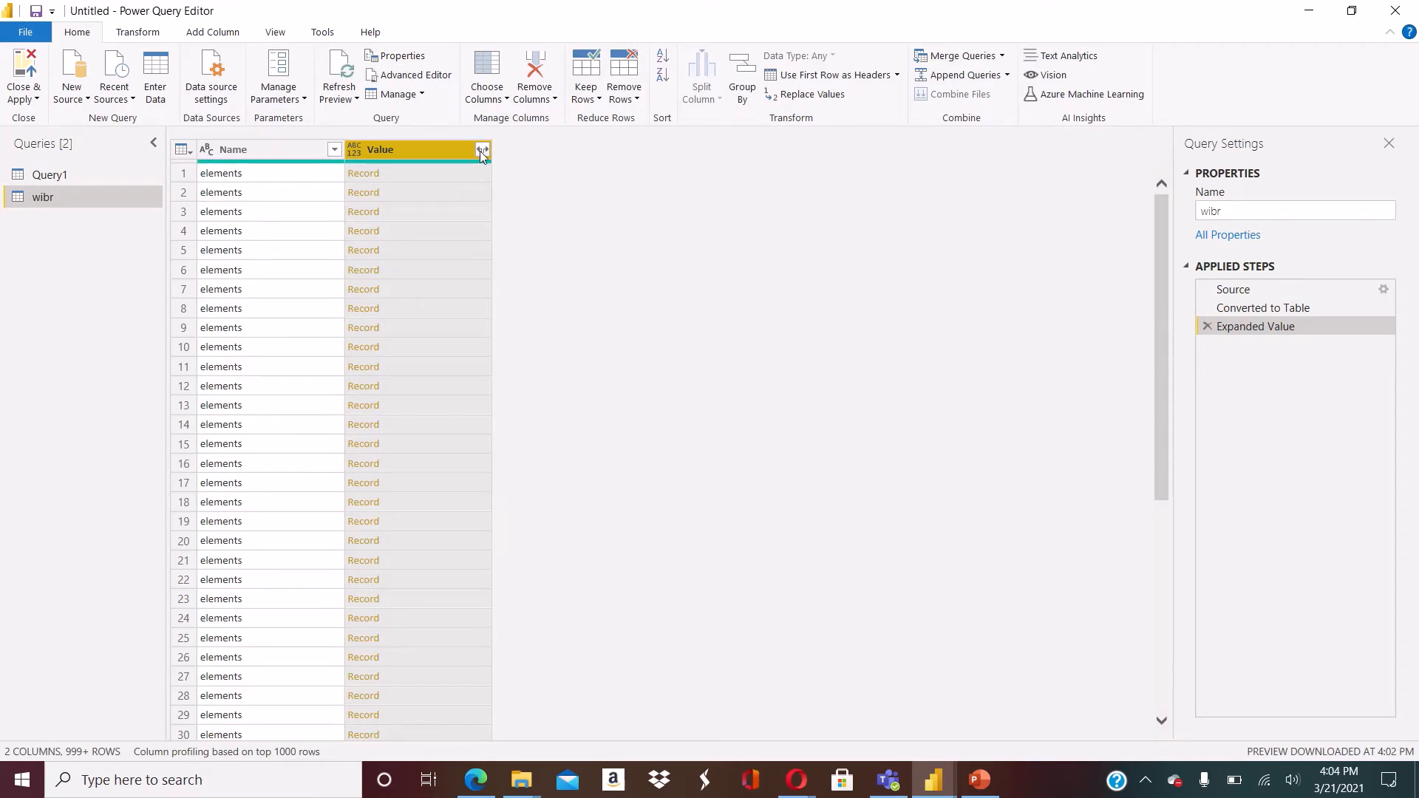
click(482, 150)
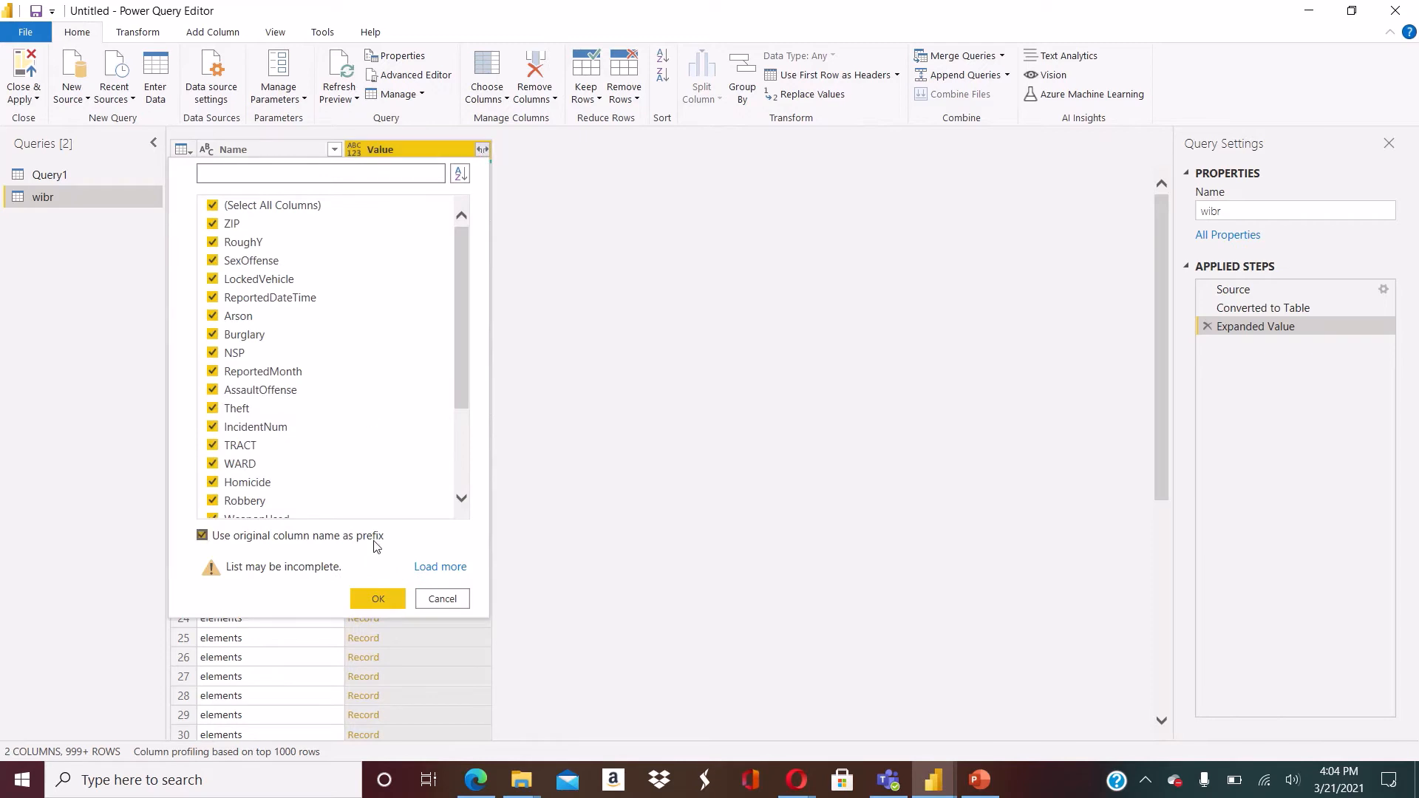
click(375, 546)
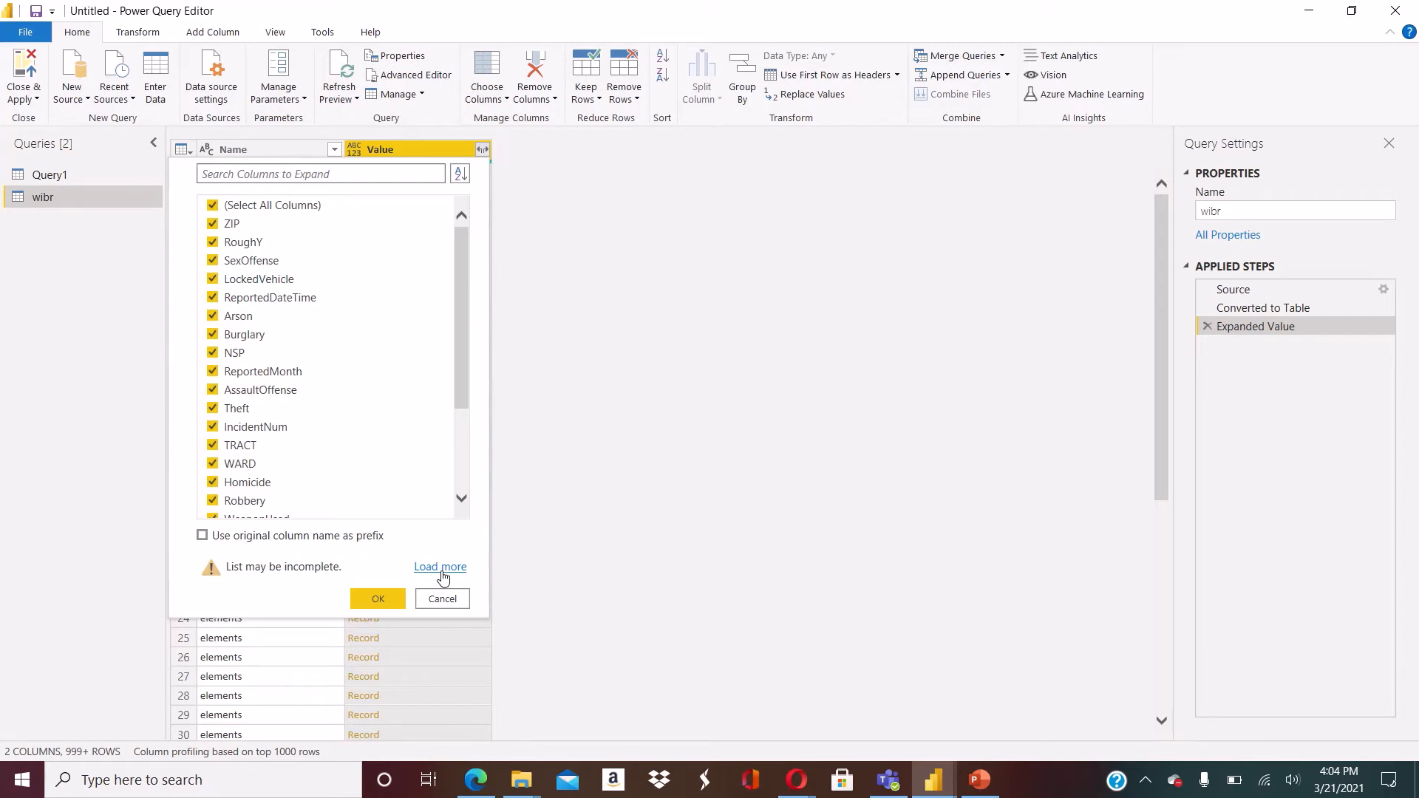
click(389, 597)
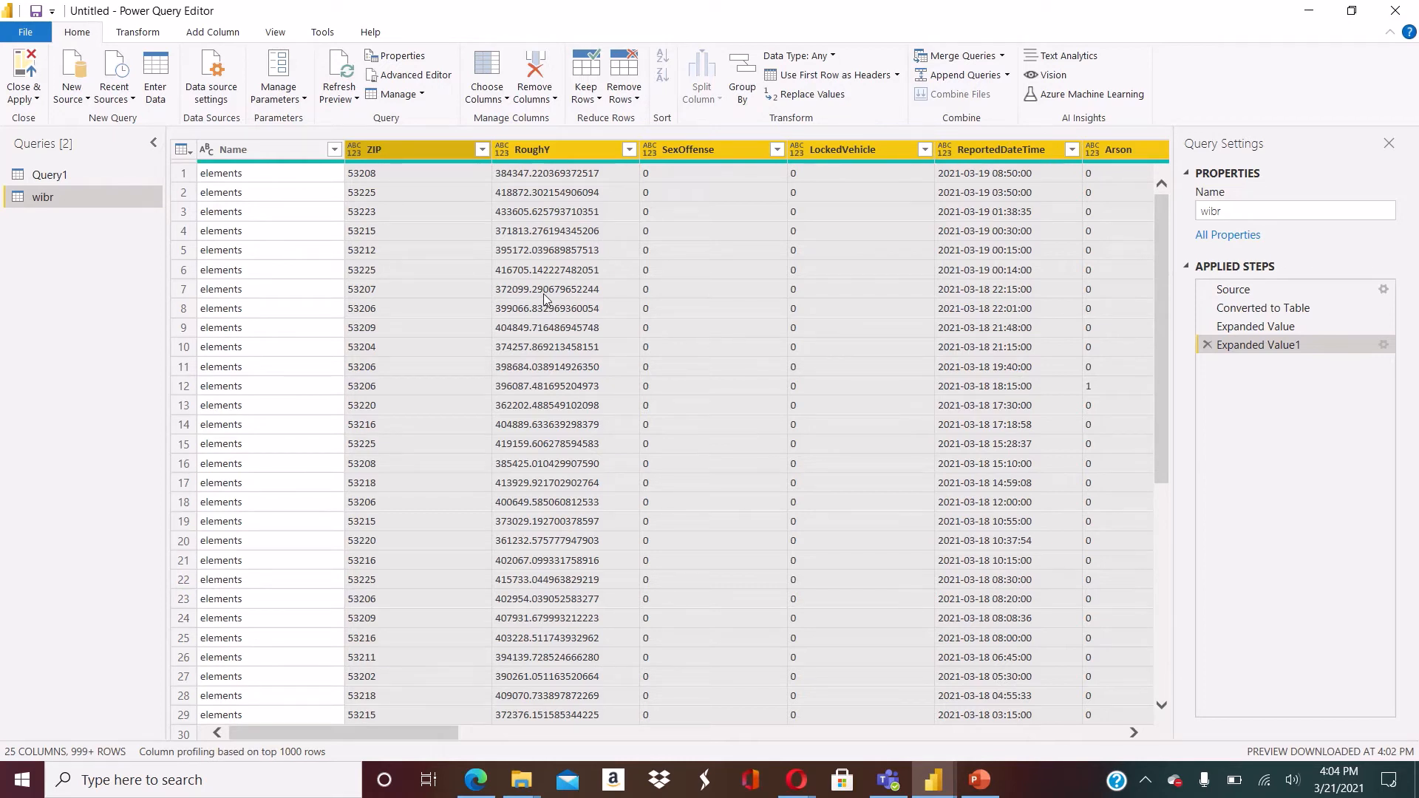
Switch to the Opera browser, return to the WIBR Crime Data (Current) dataset page, and open the preview of its CSV resource
mouse_move(490, 774)
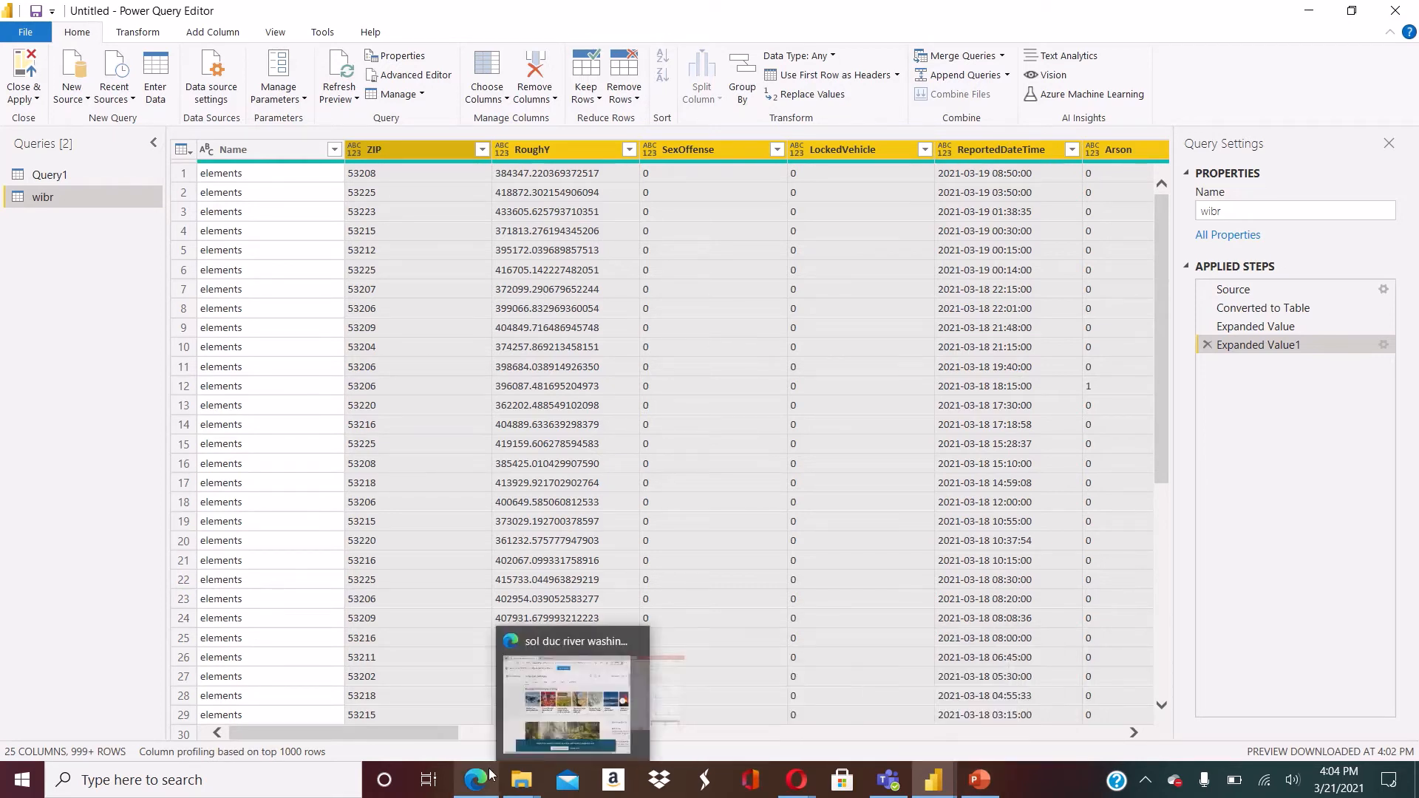
mouse_move(796, 790)
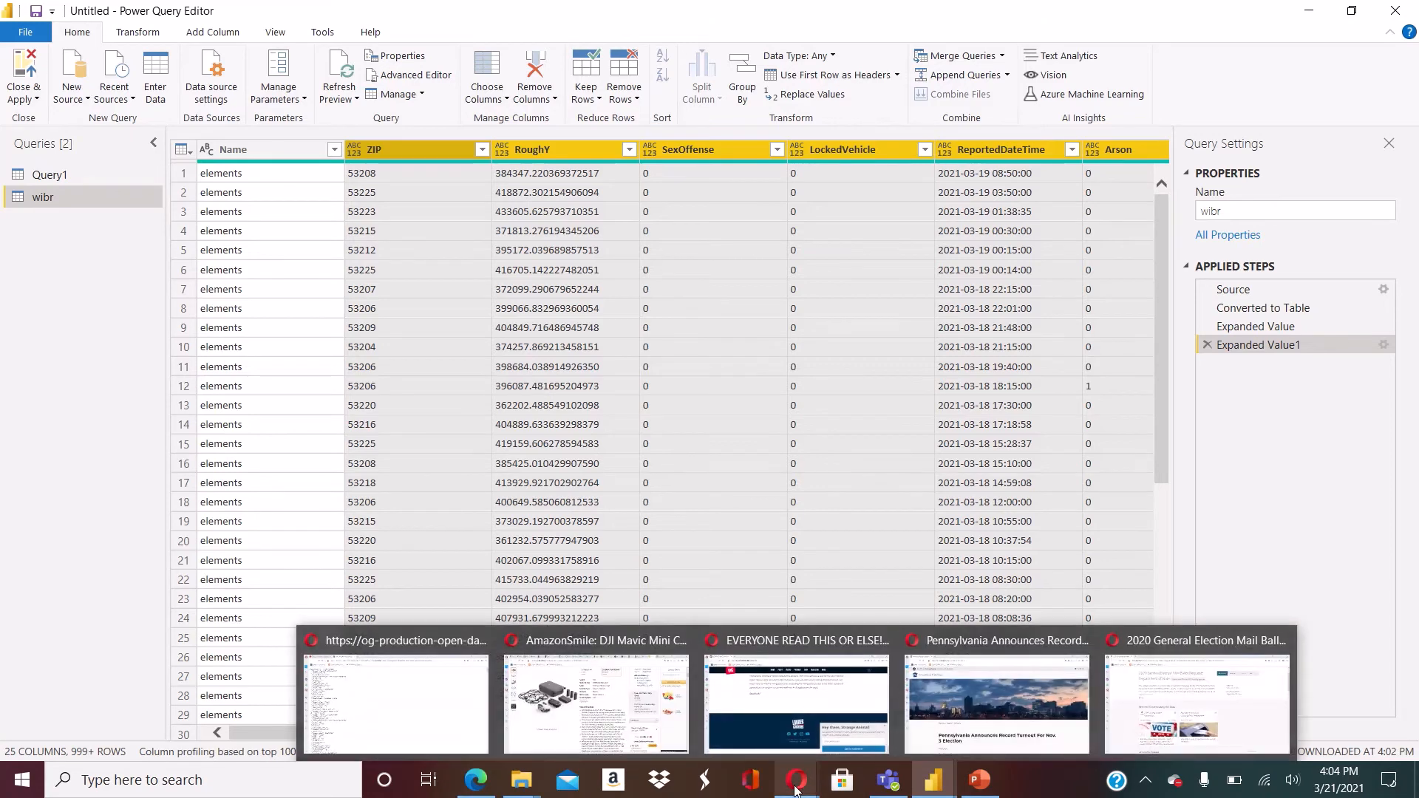
click(809, 791)
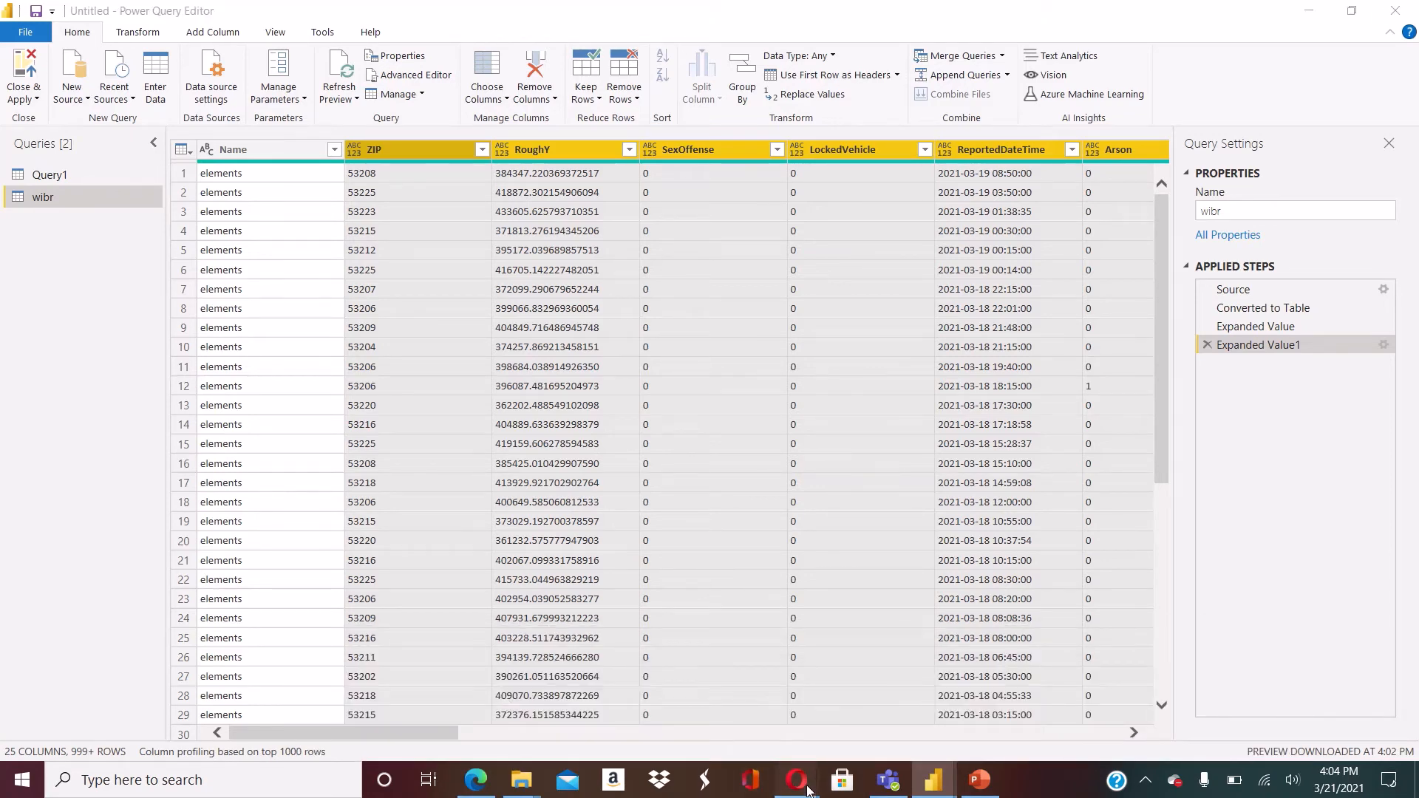
click(358, 697)
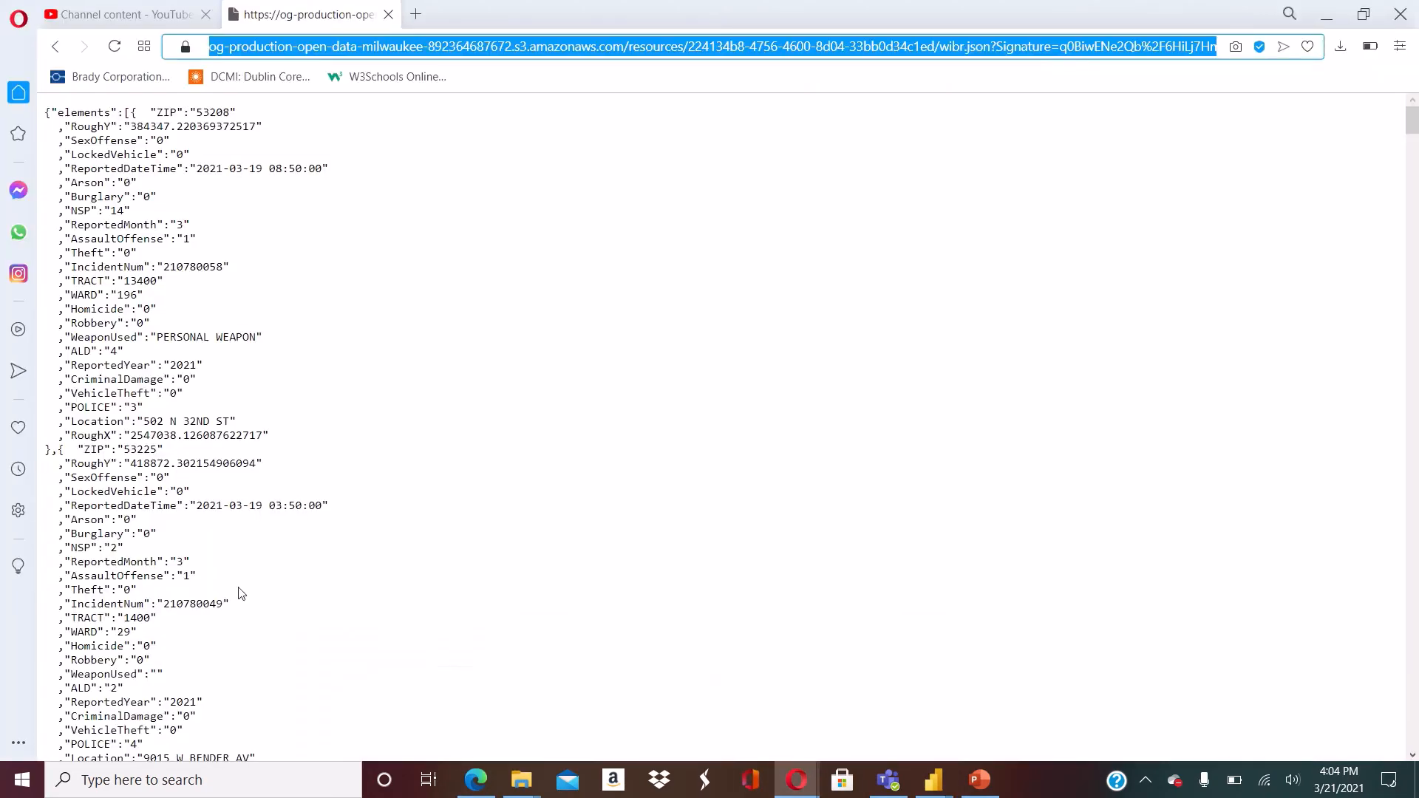
click(56, 48)
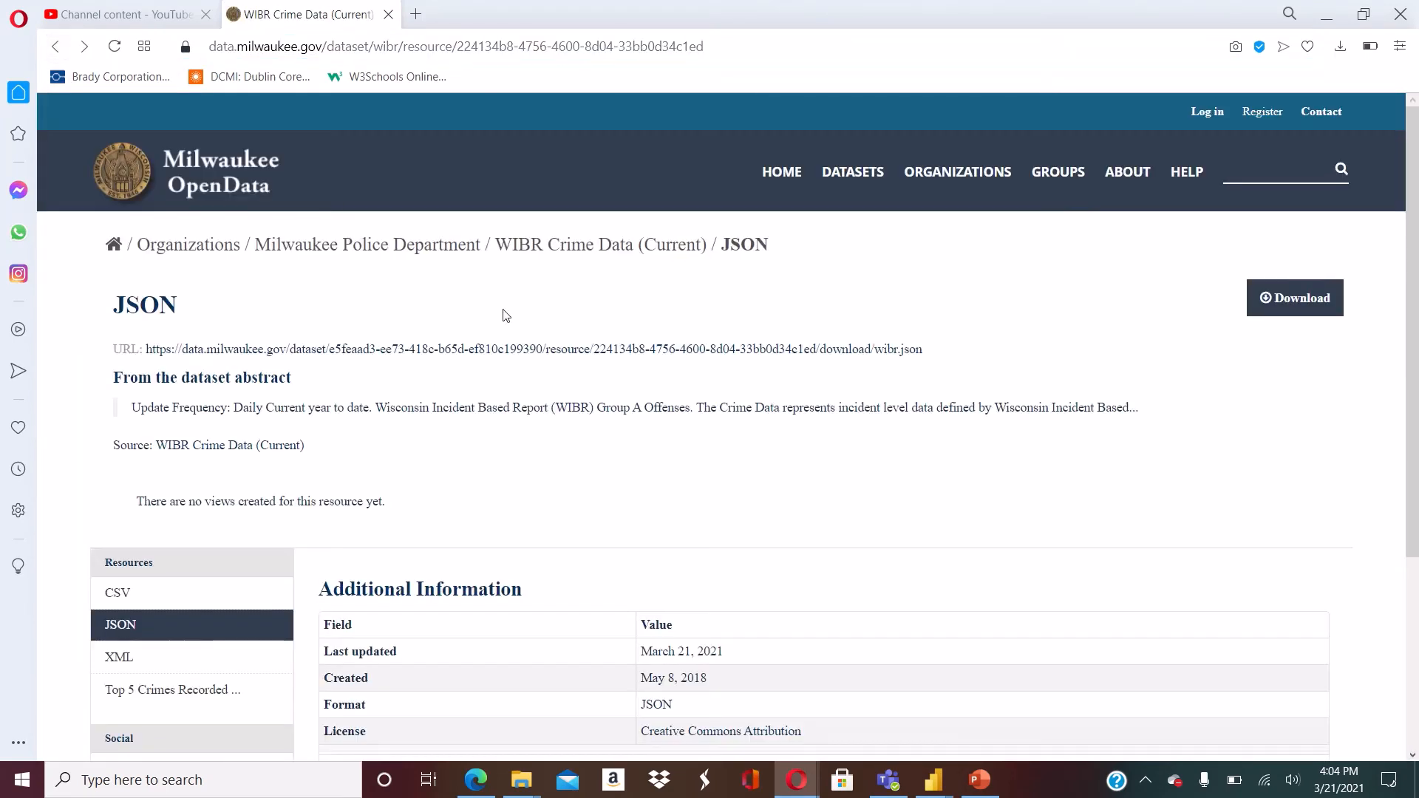
click(54, 47)
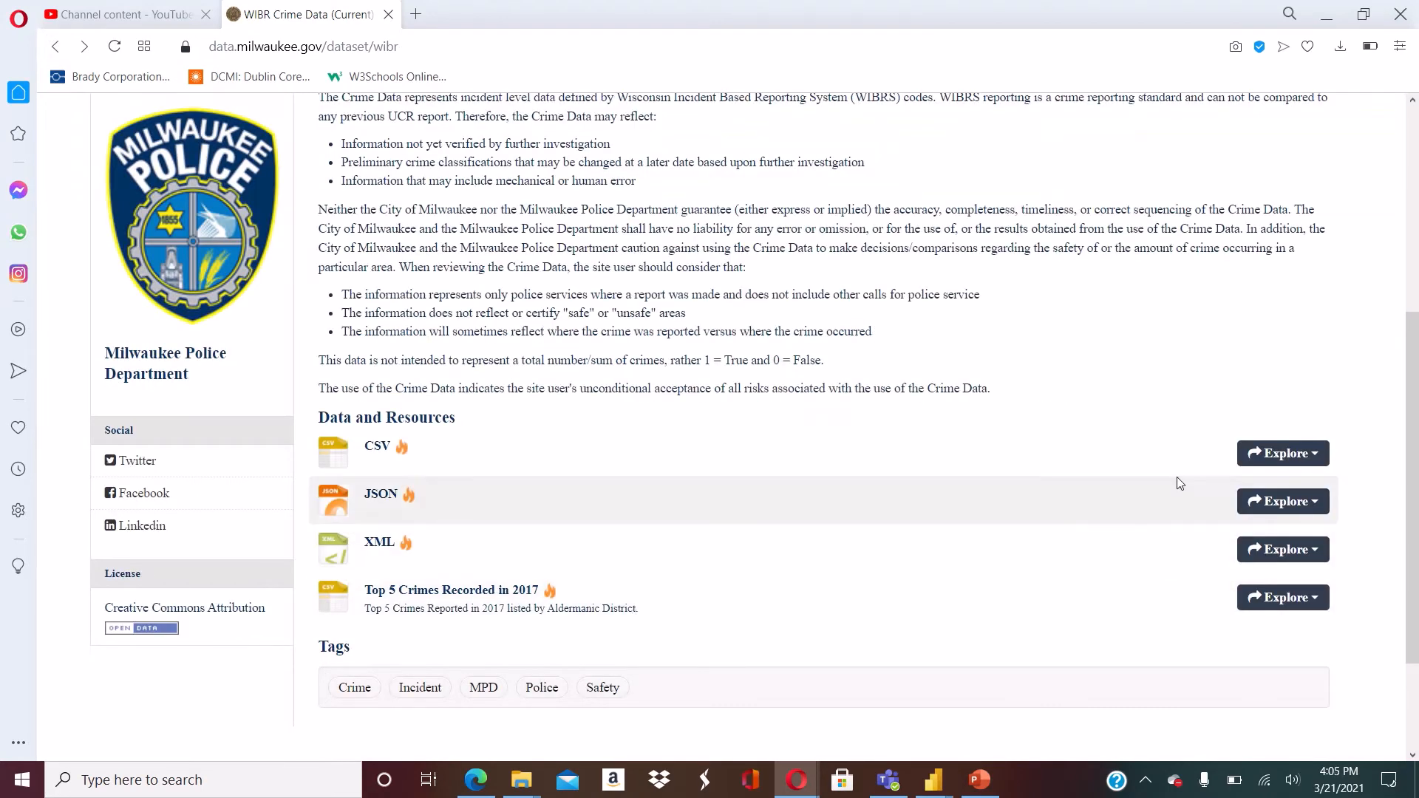
click(1316, 456)
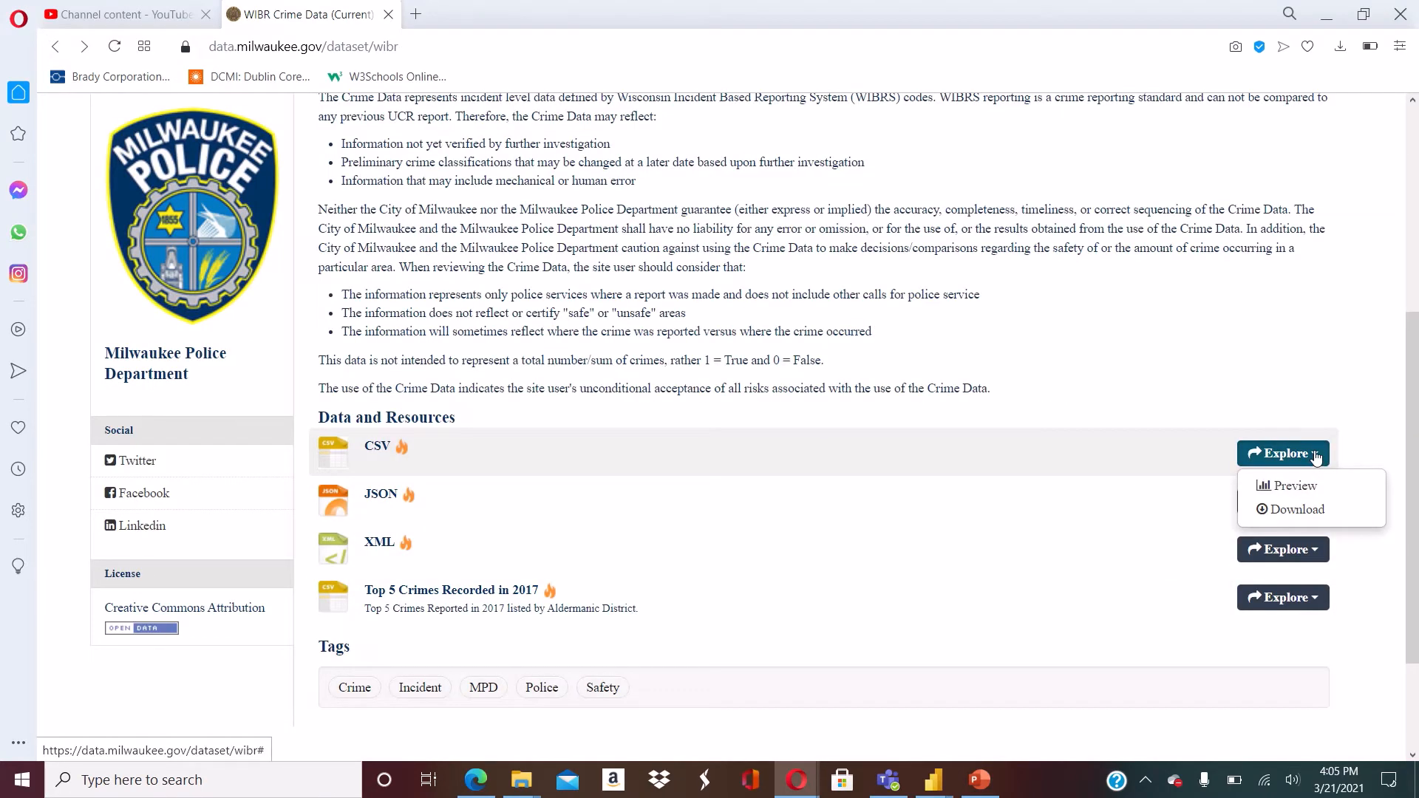
click(1301, 485)
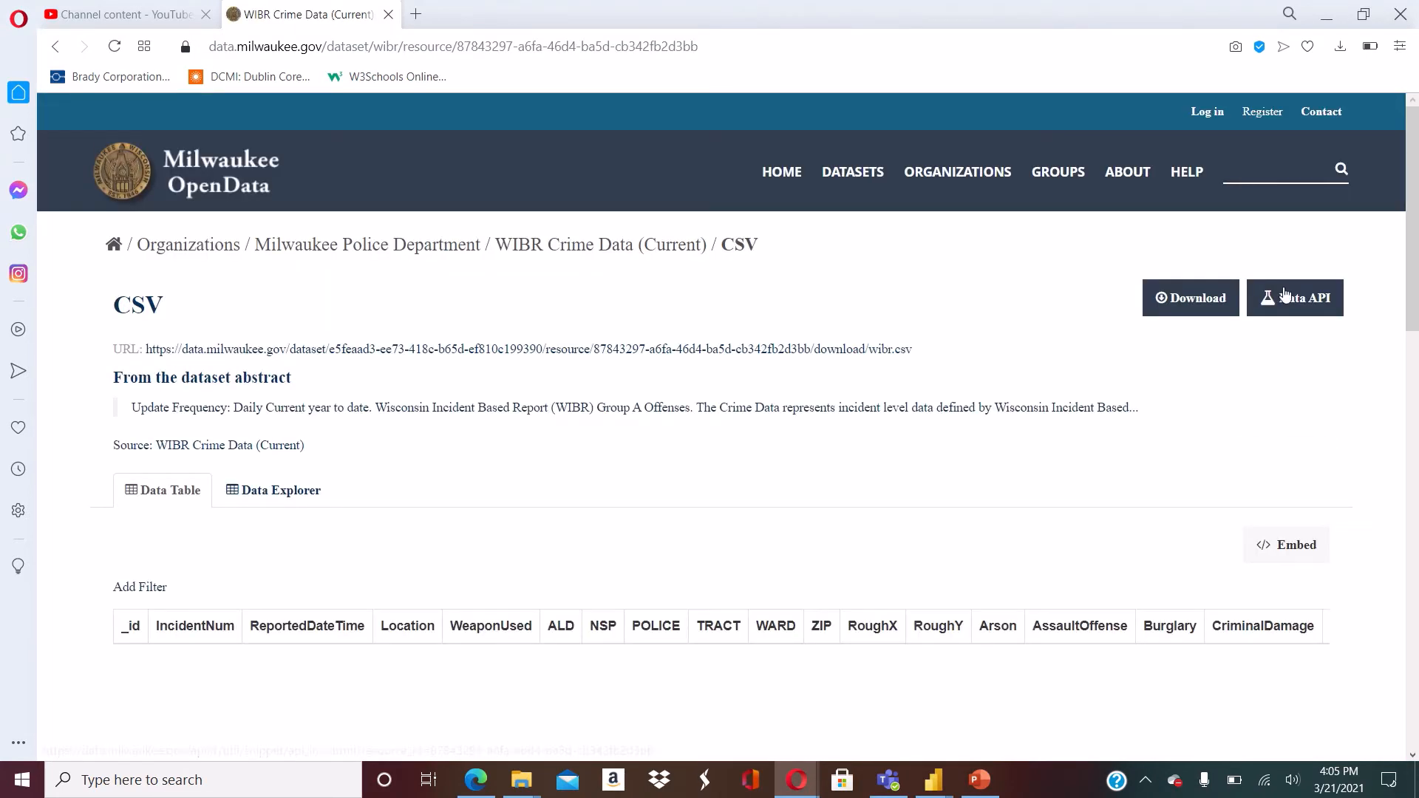
Copy the OData endpoint URL from the CSV resource's CKAN Data API details, and switch to Power BI Desktop
click(1284, 294)
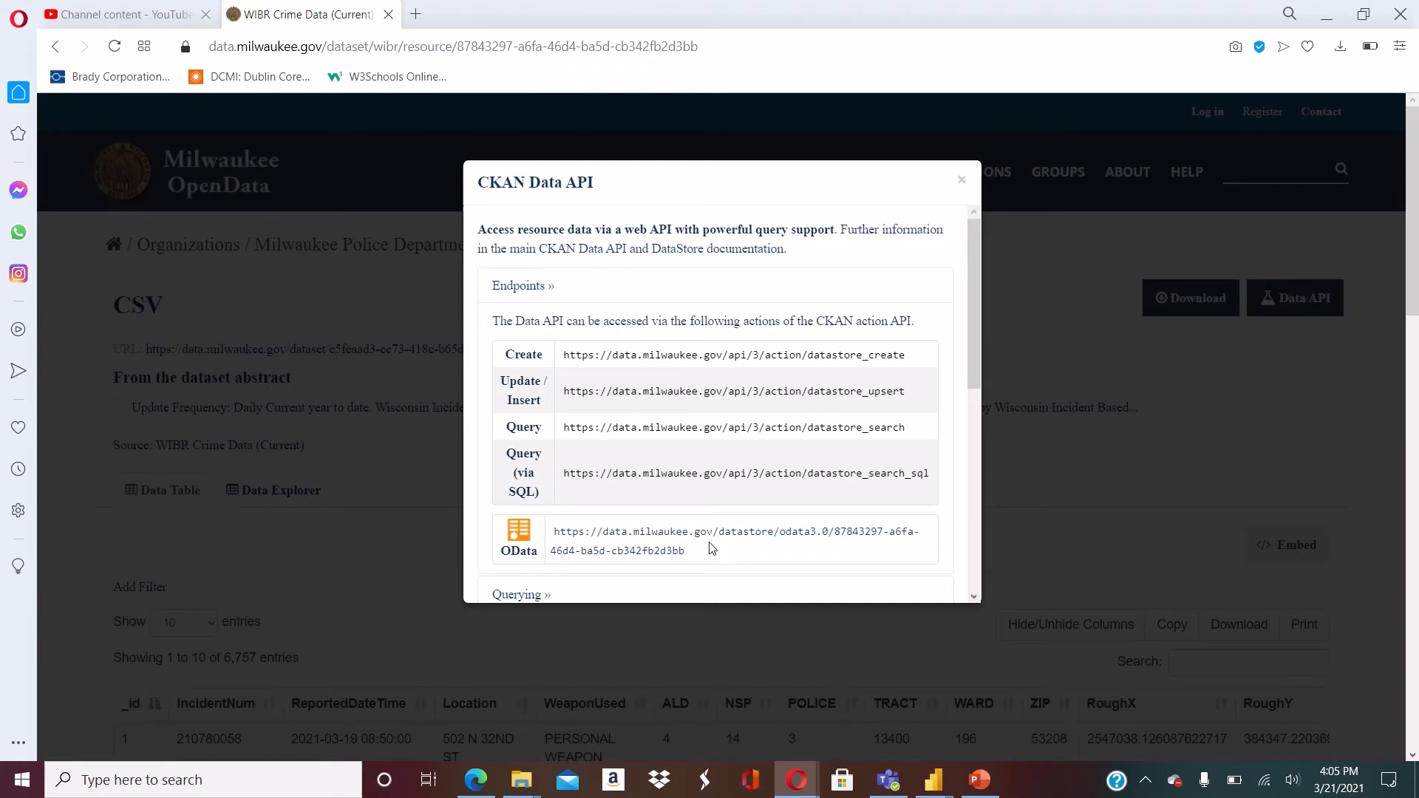
drag(706, 551, 553, 537)
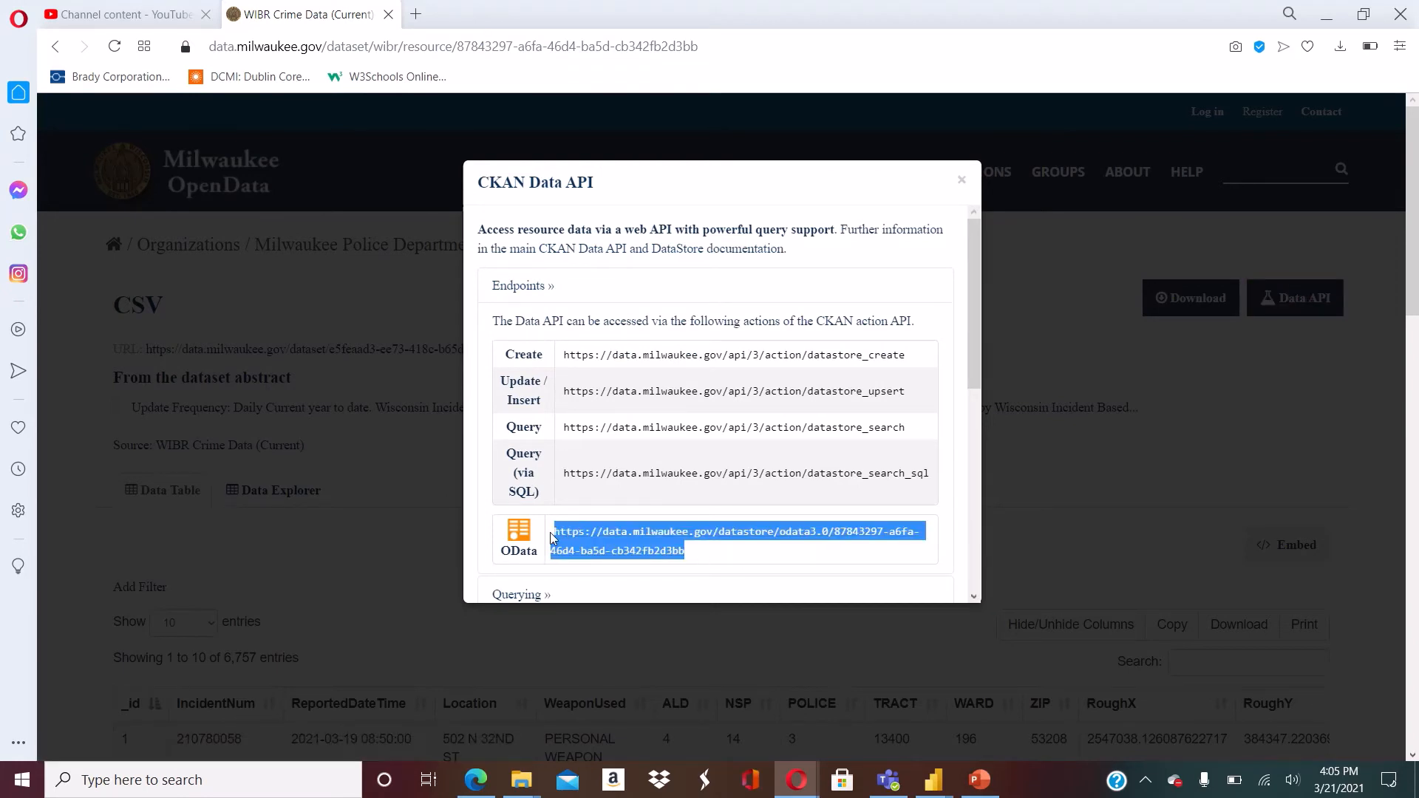
key(ctrl+c)
mouse_move(936, 791)
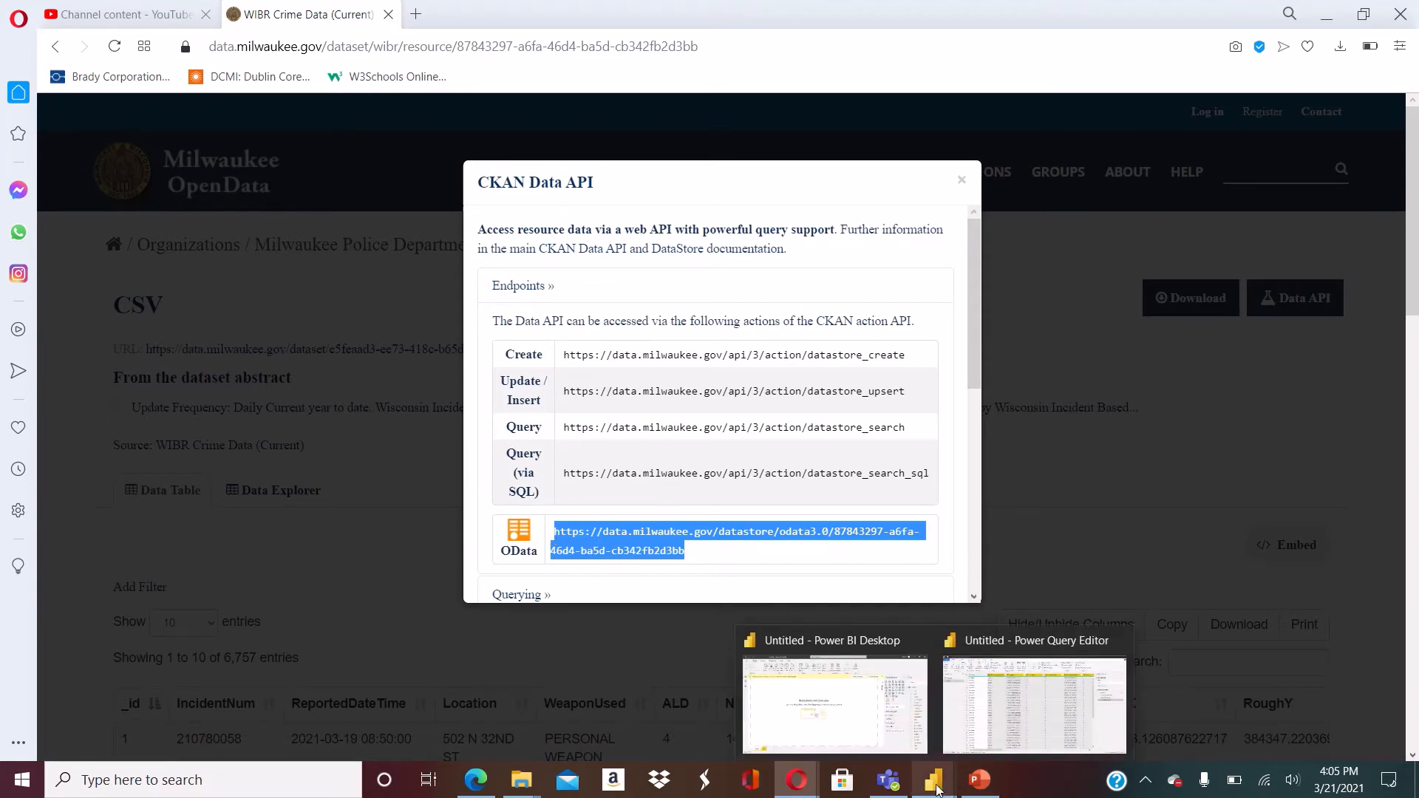
click(874, 734)
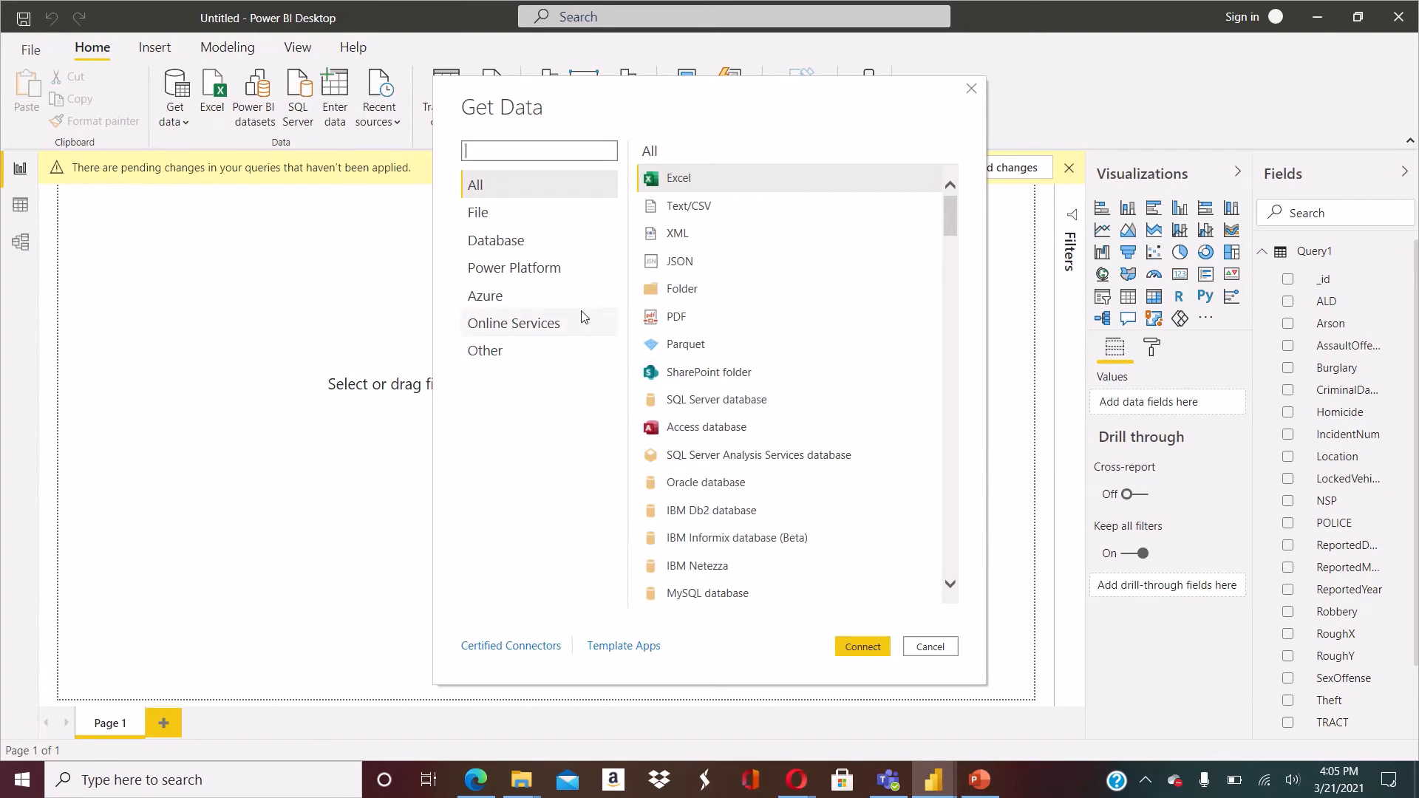
text(odata)
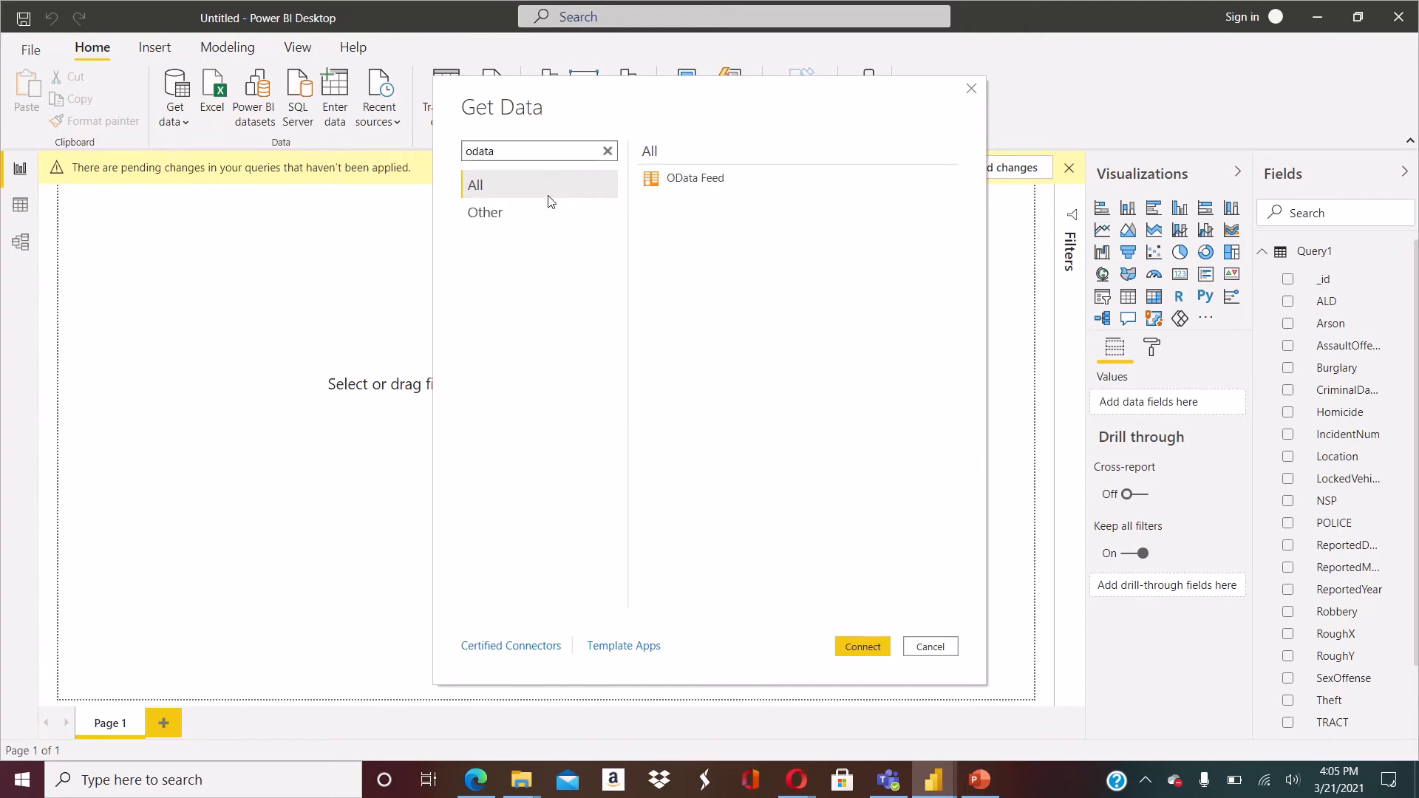
key(Escape)
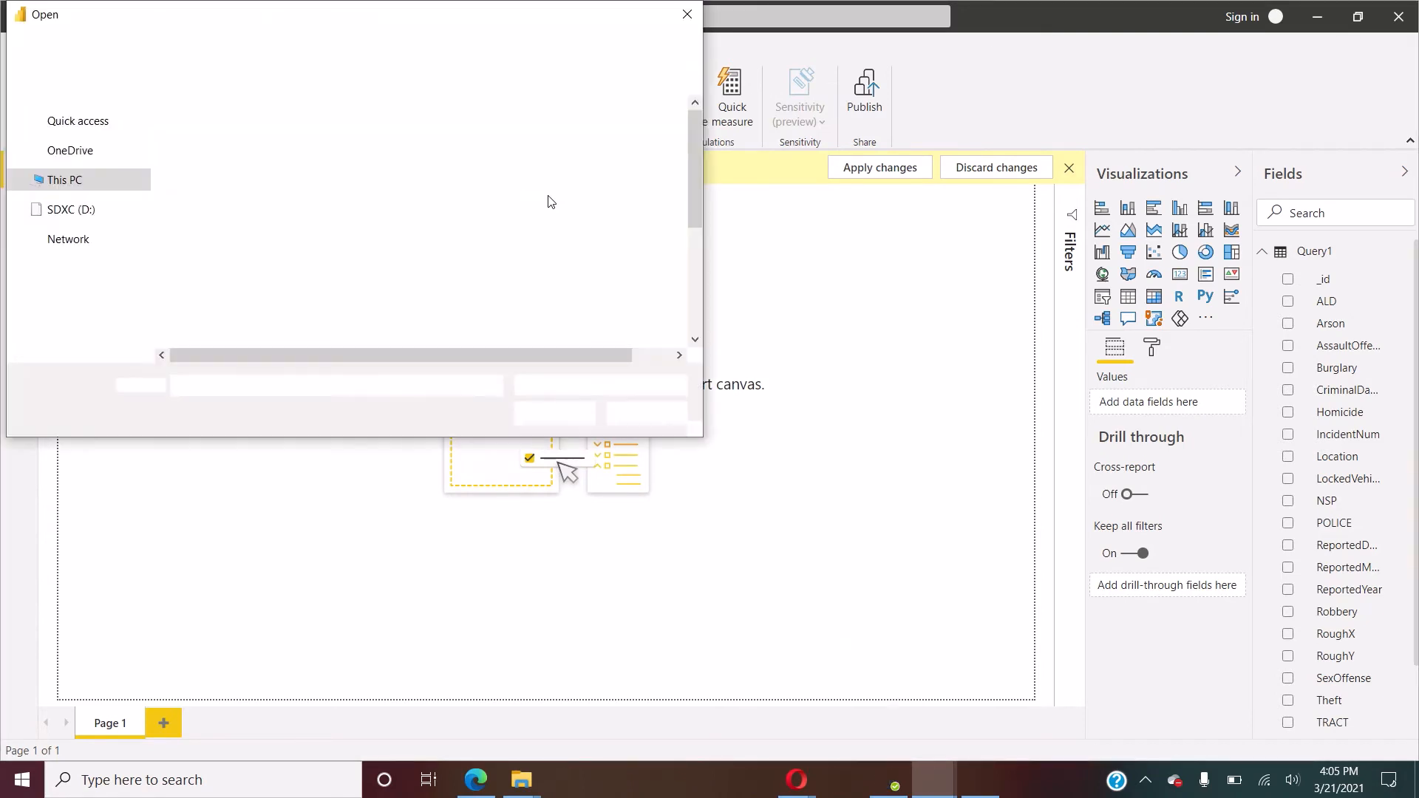
click(654, 411)
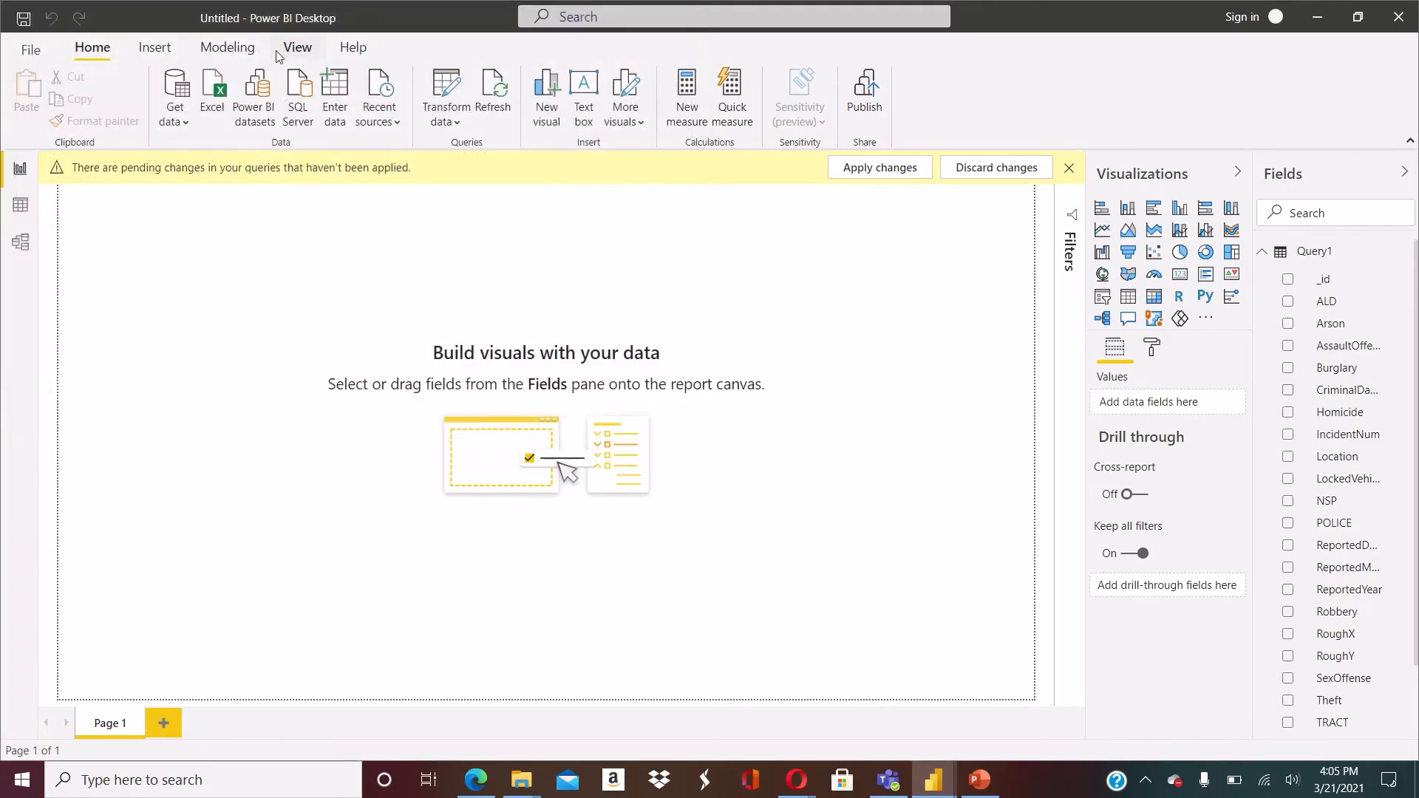
click(177, 88)
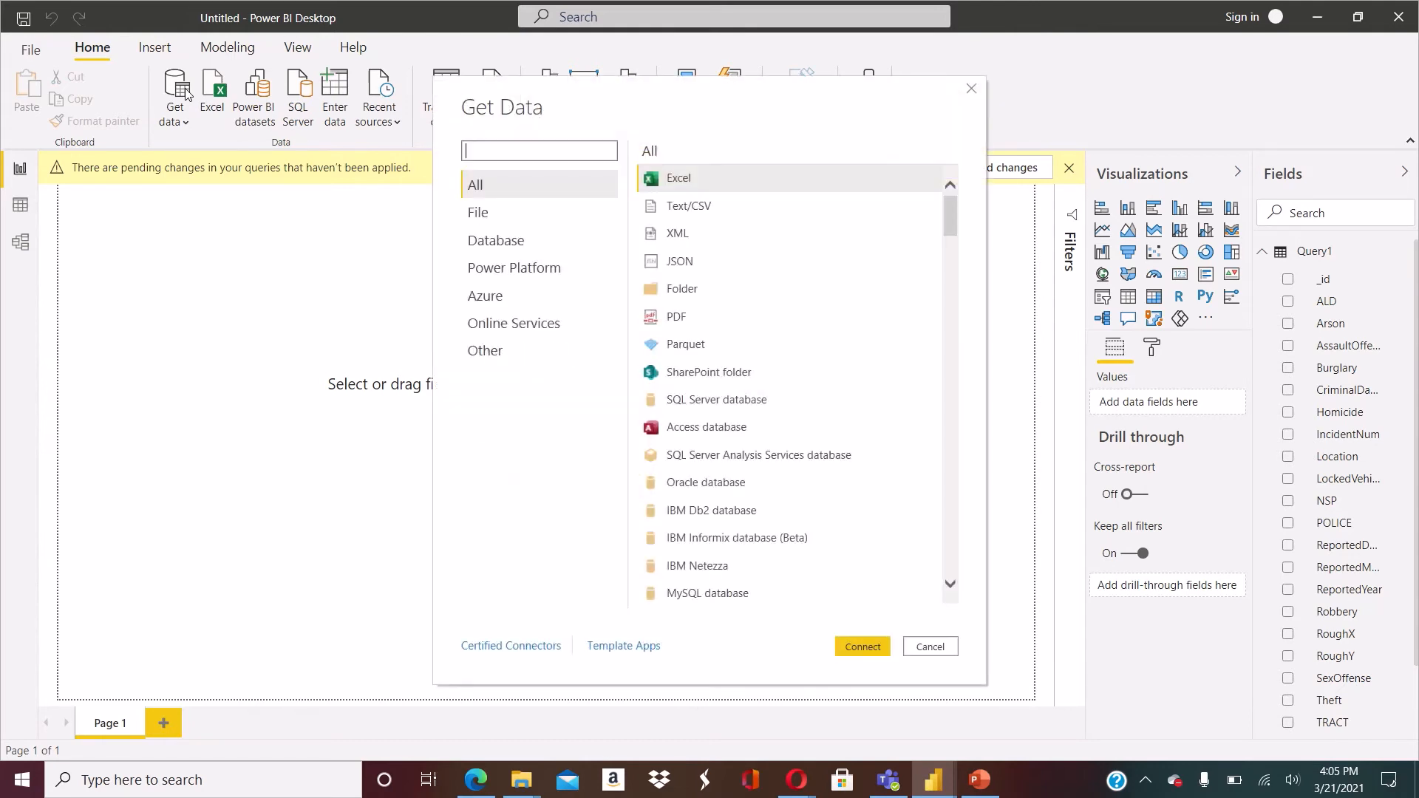
text(odata)
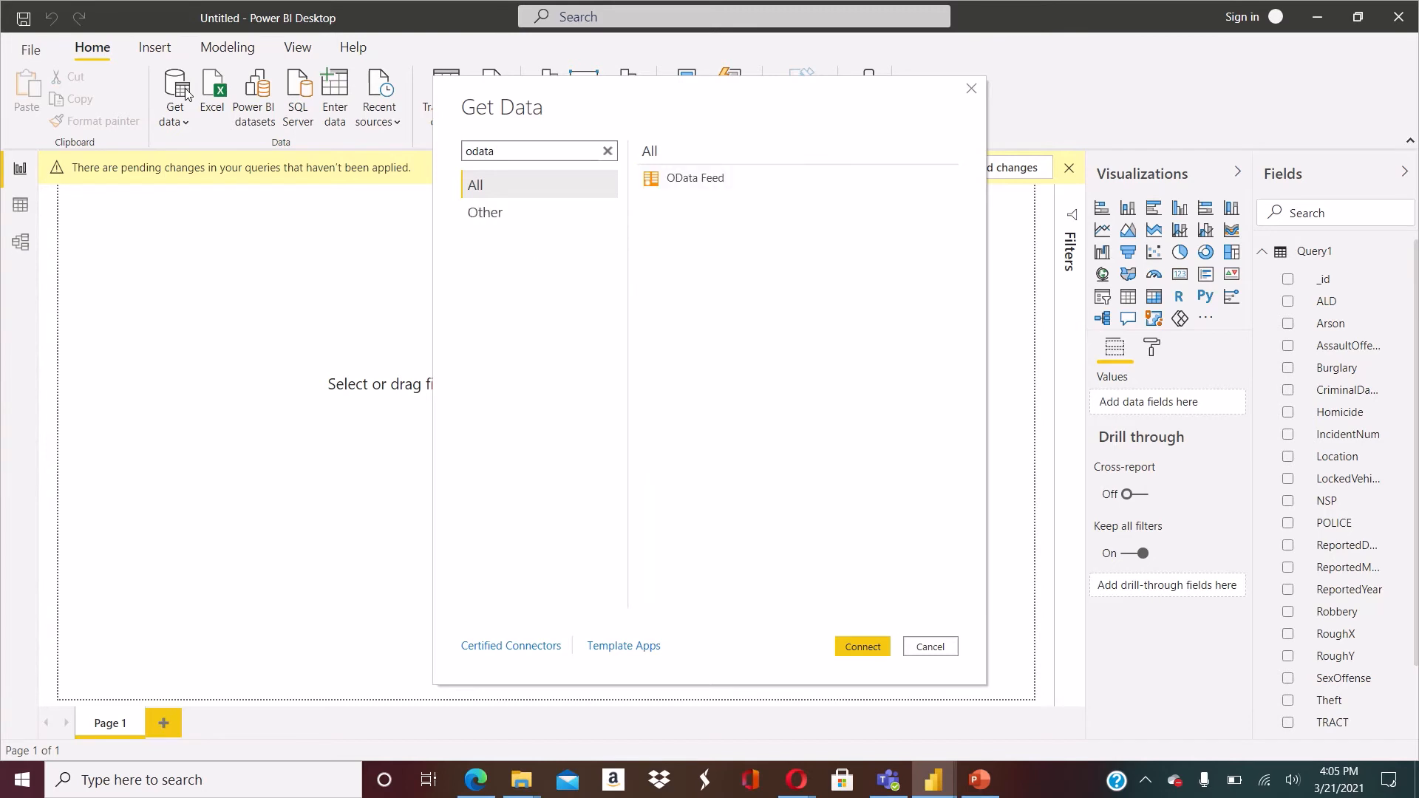
double_click(679, 191)
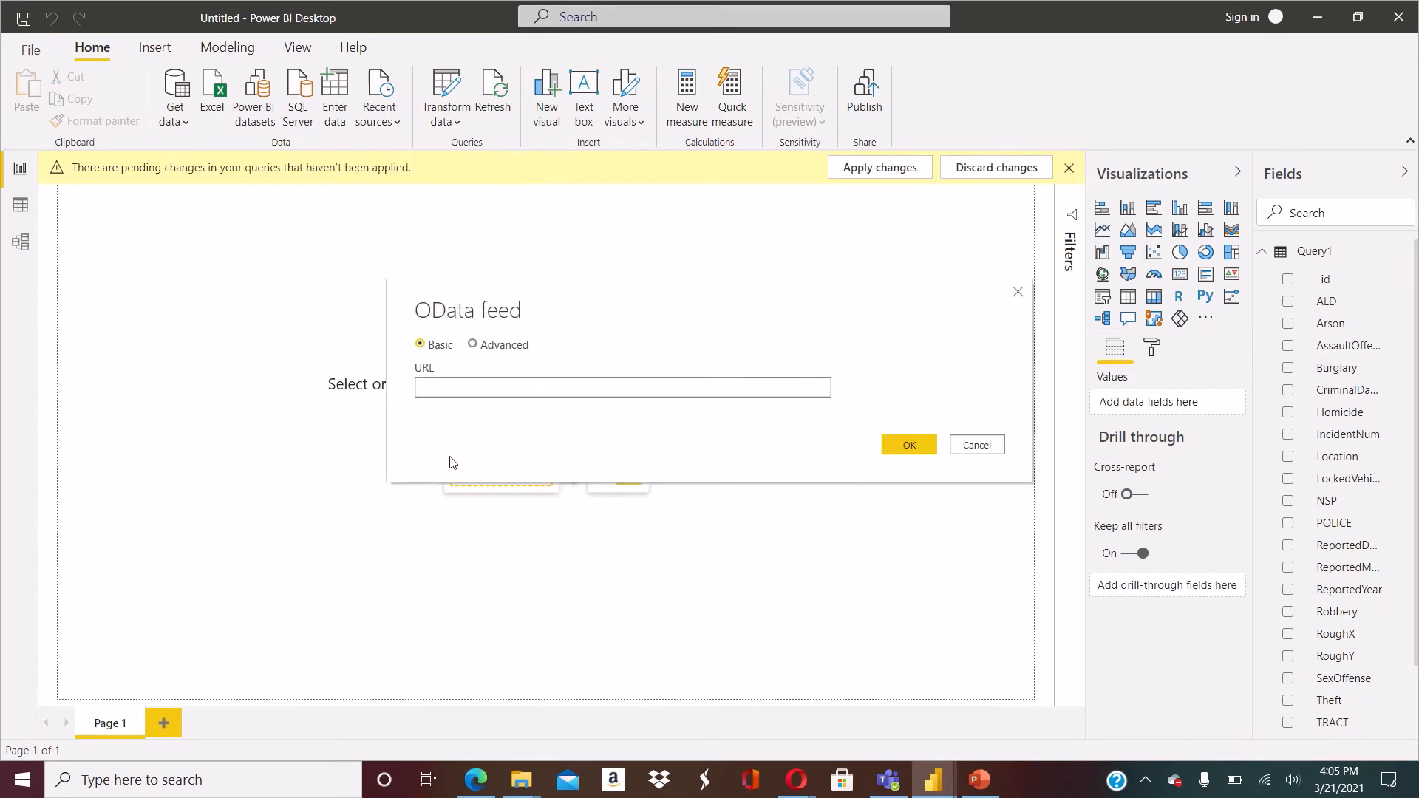
click(538, 390)
key(ctrl+v)
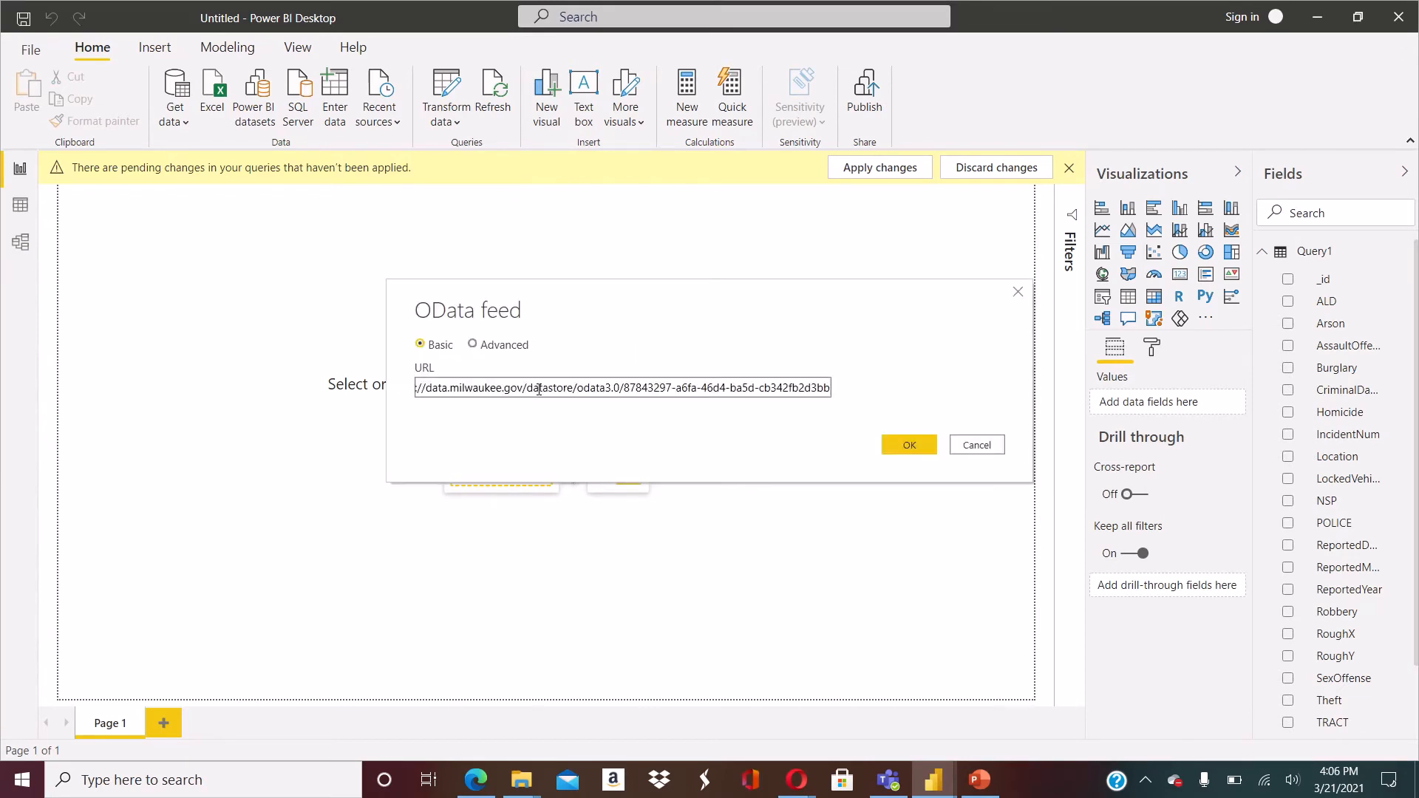
click(917, 444)
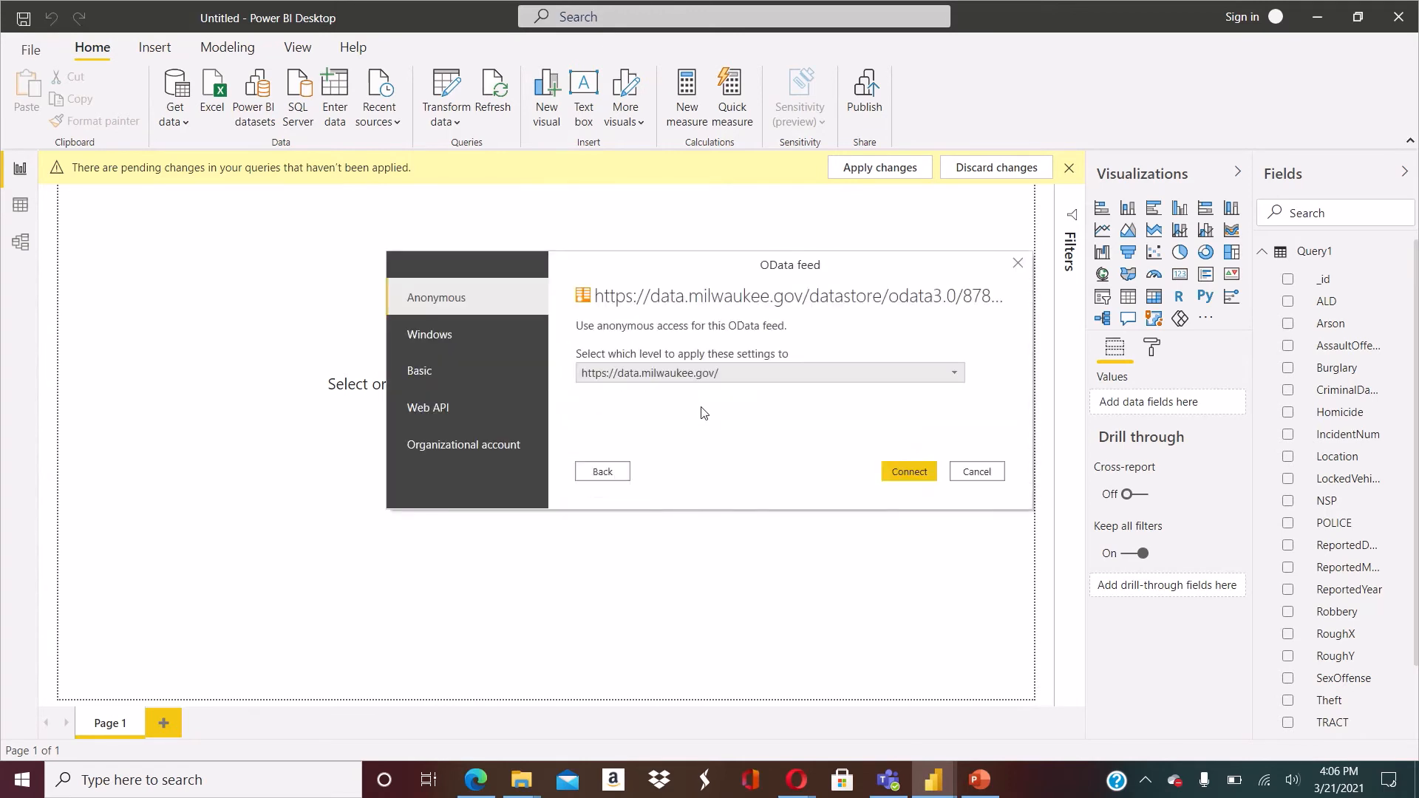
Return from the access settings to the OData feed's URL settings, switch them to Advanced, and submit the same URL
click(619, 471)
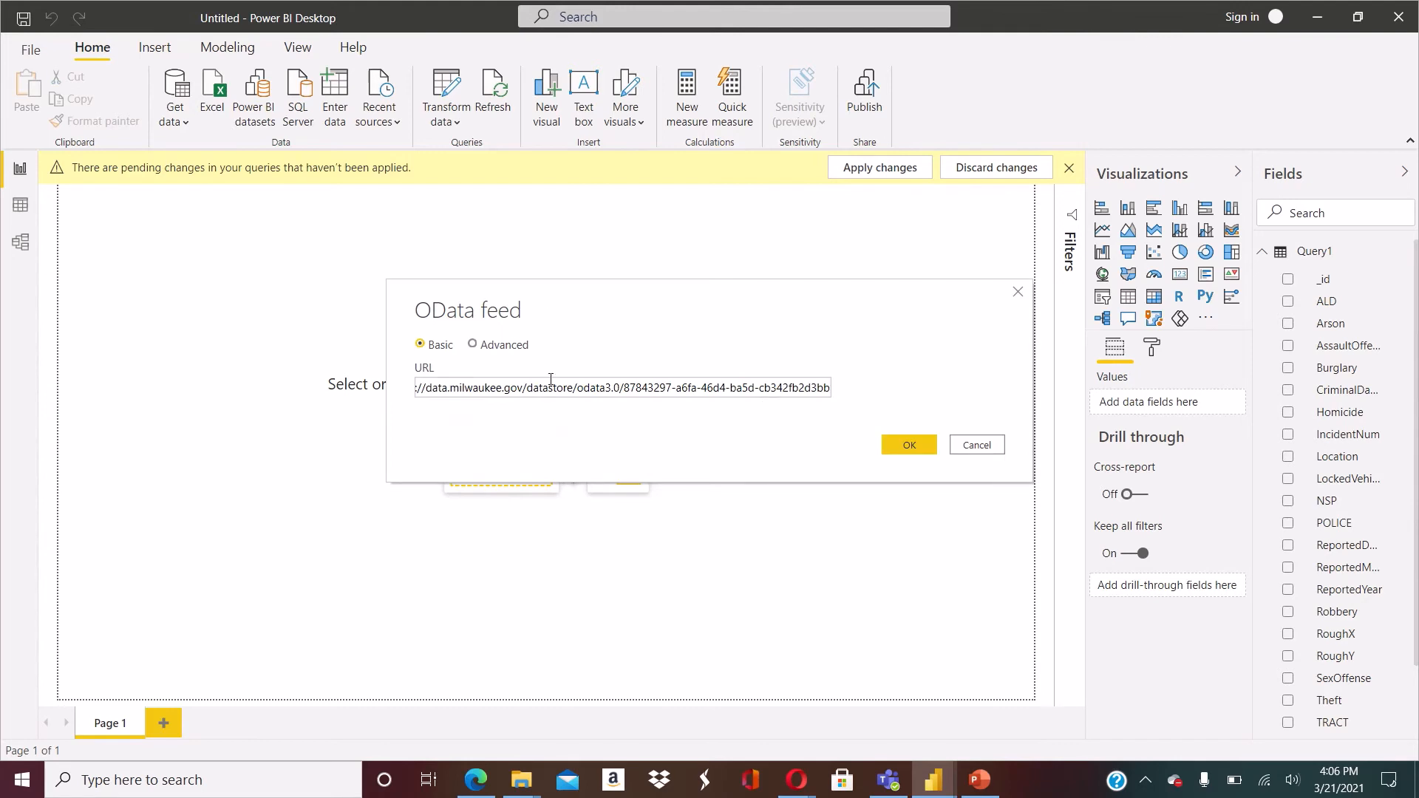
click(494, 353)
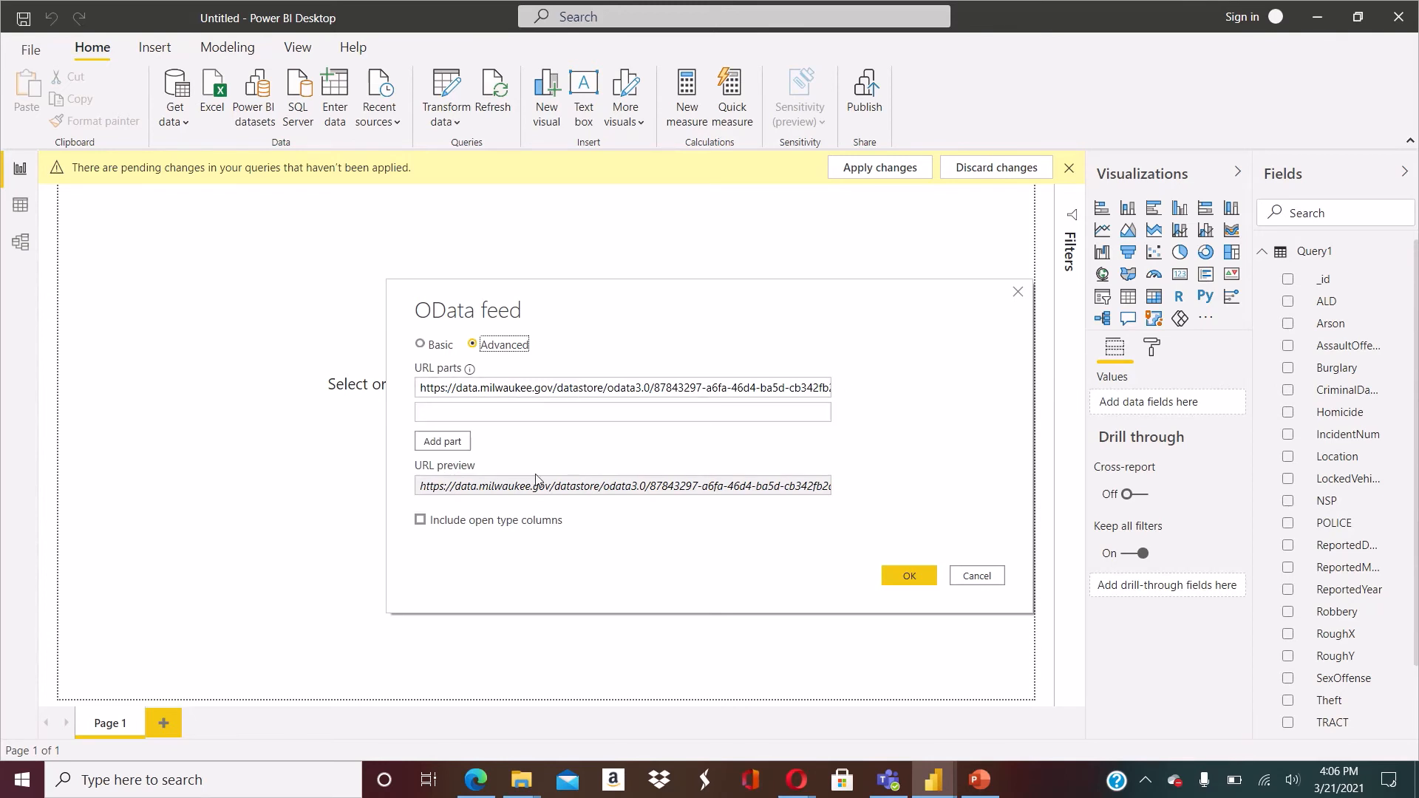
click(895, 577)
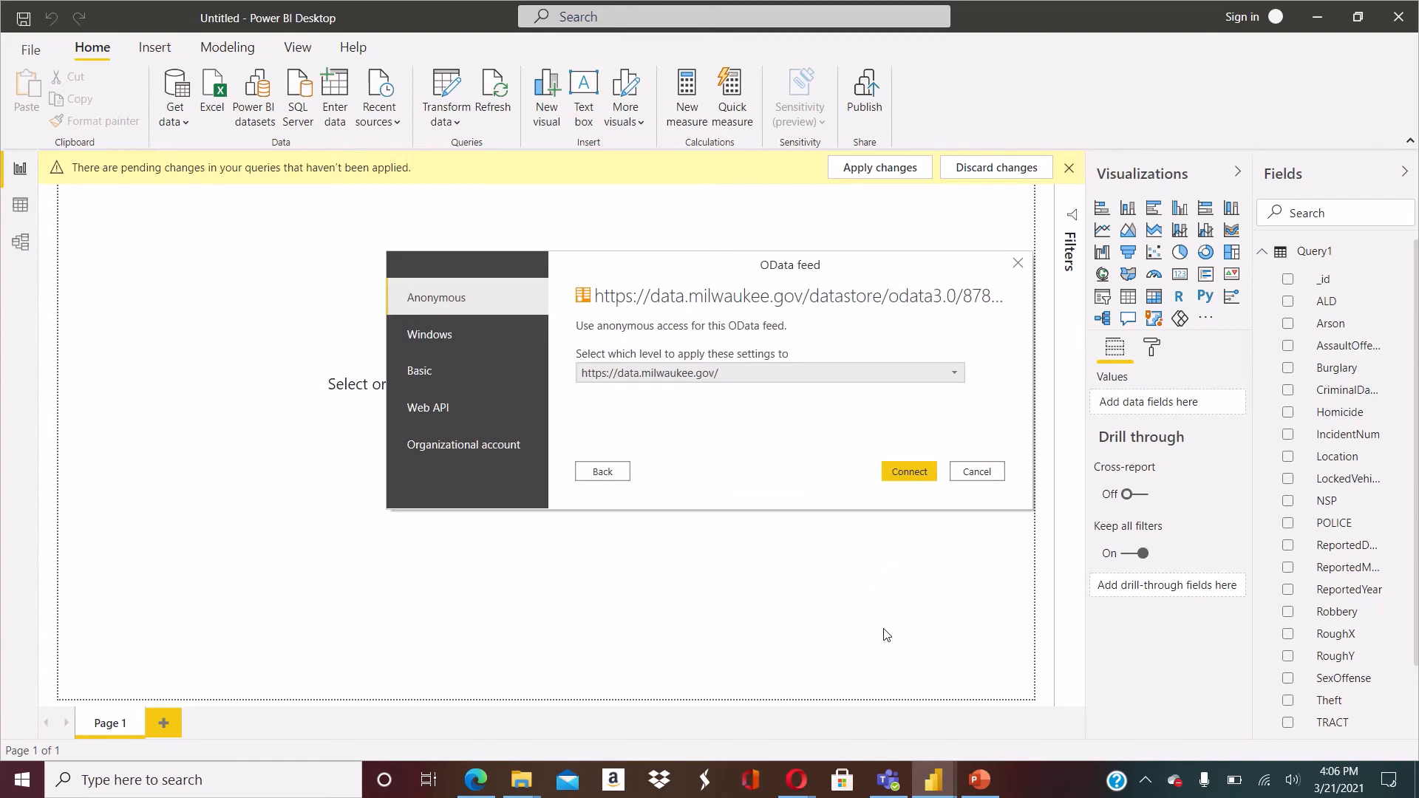
Connect with Anonymous access applied at the full odata3.0 resource URL level, and load the previewed crime data
click(956, 375)
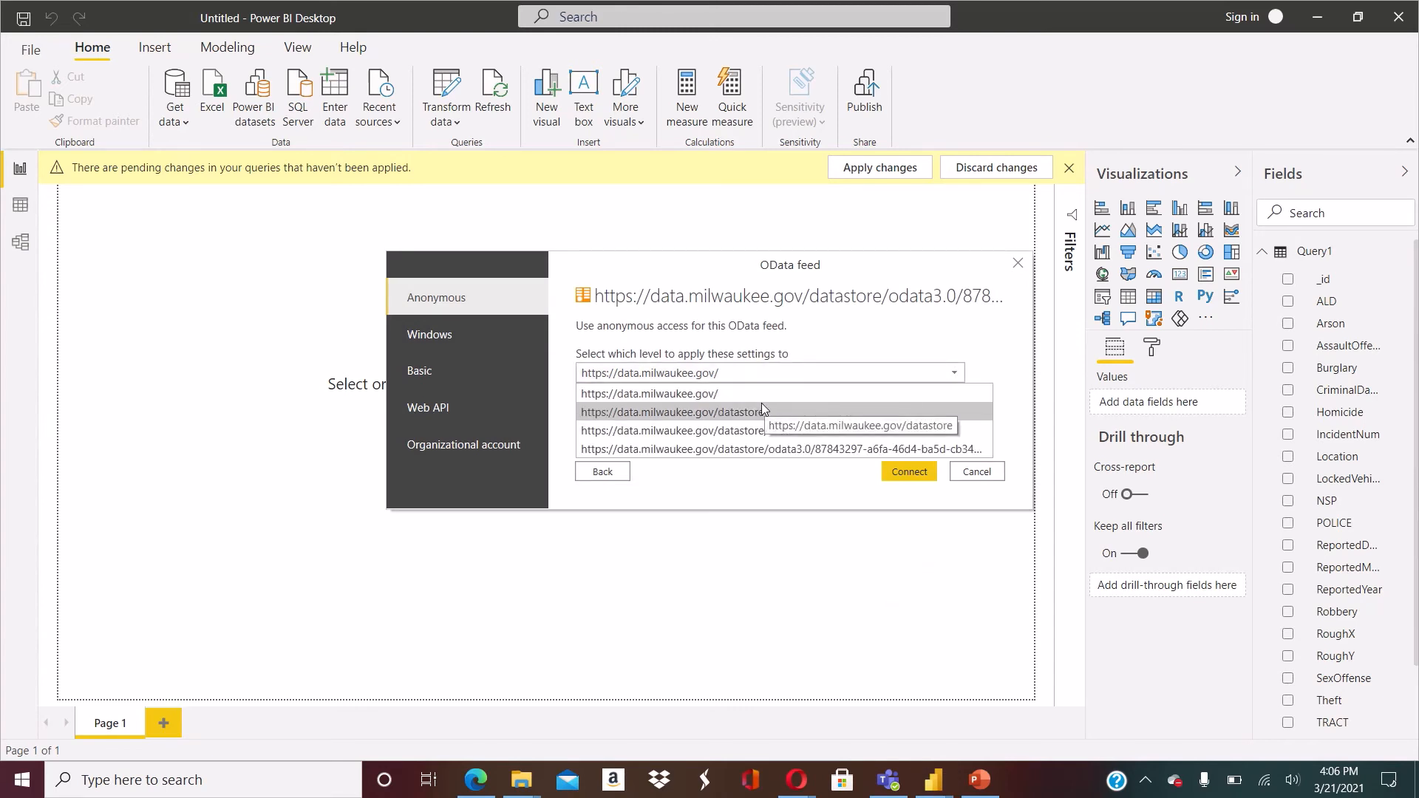
click(875, 451)
click(903, 472)
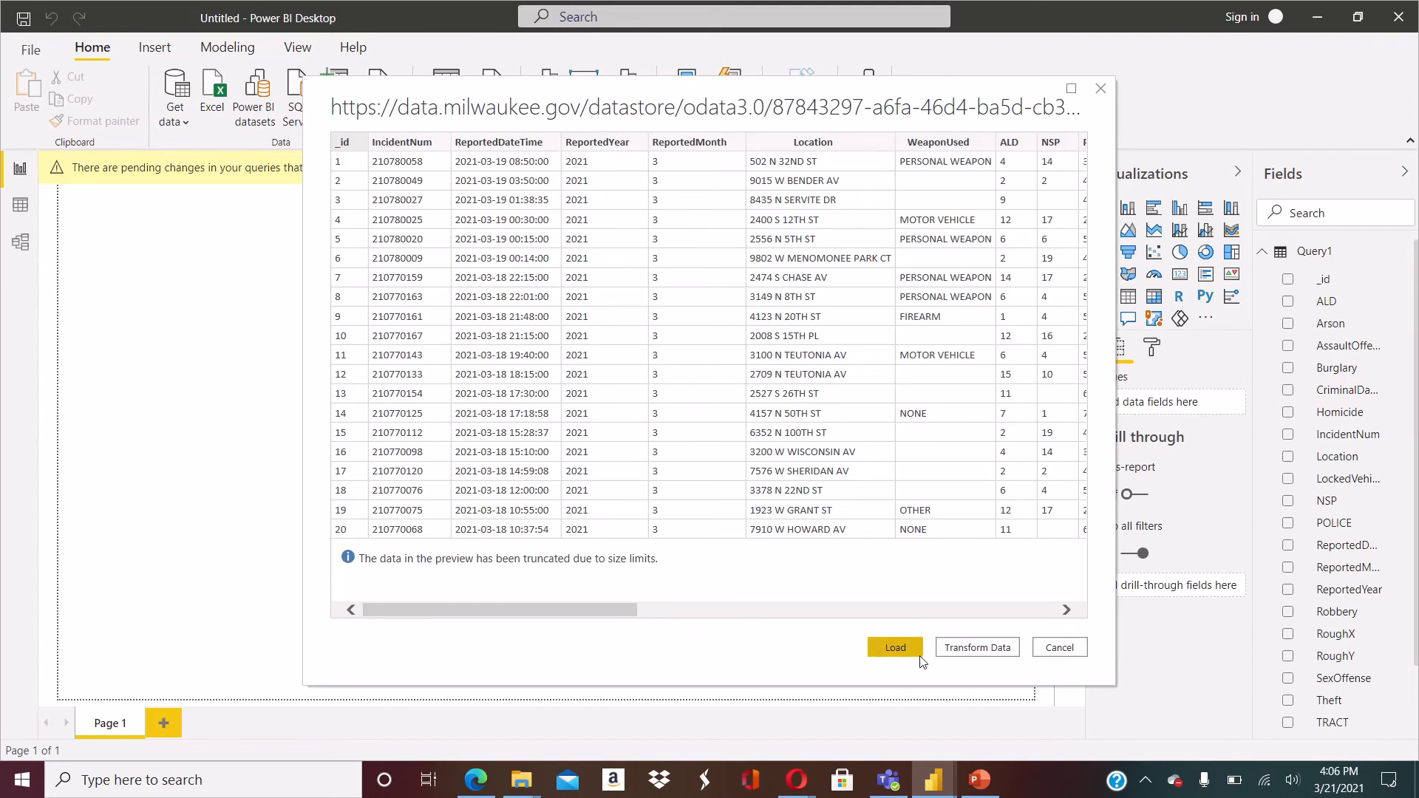
click(895, 652)
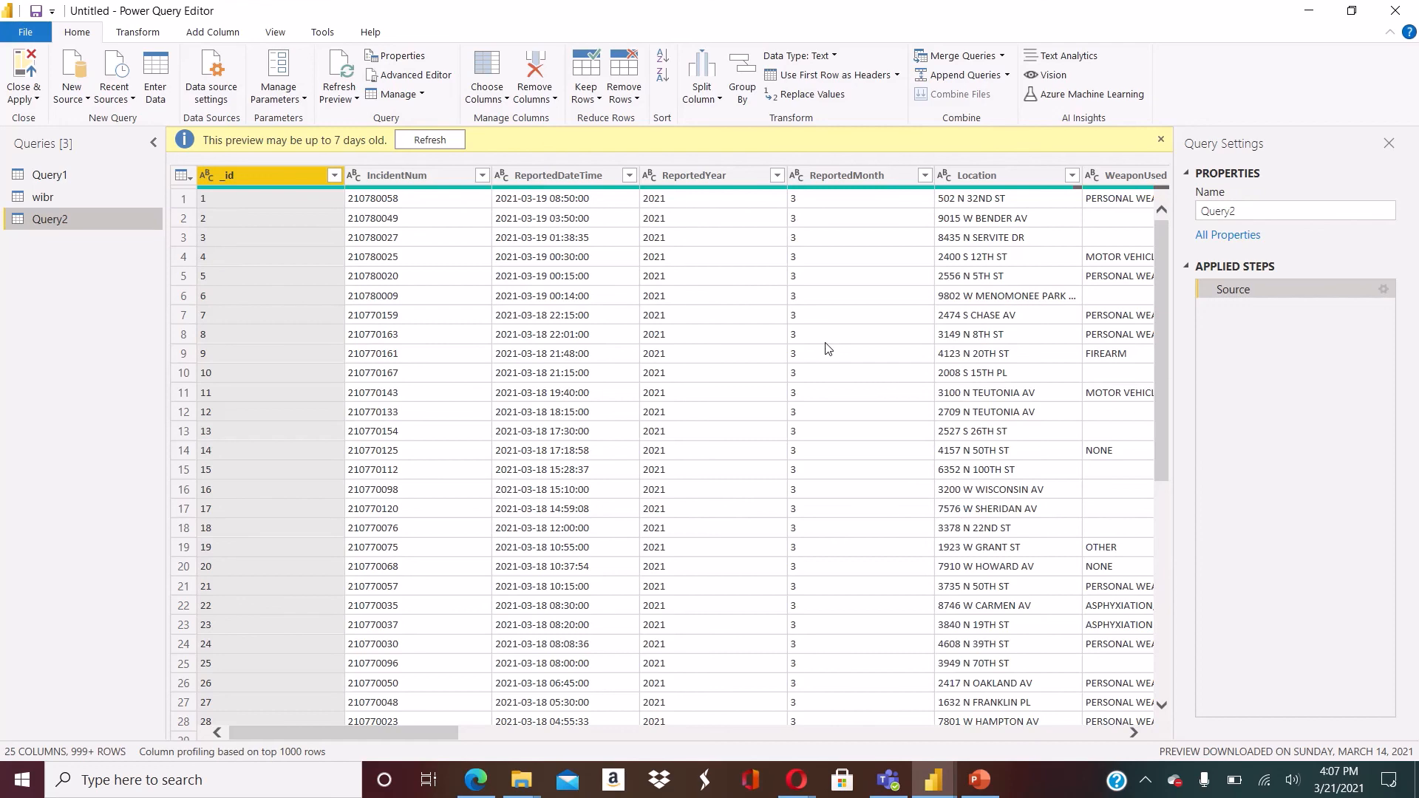
click(126, 198)
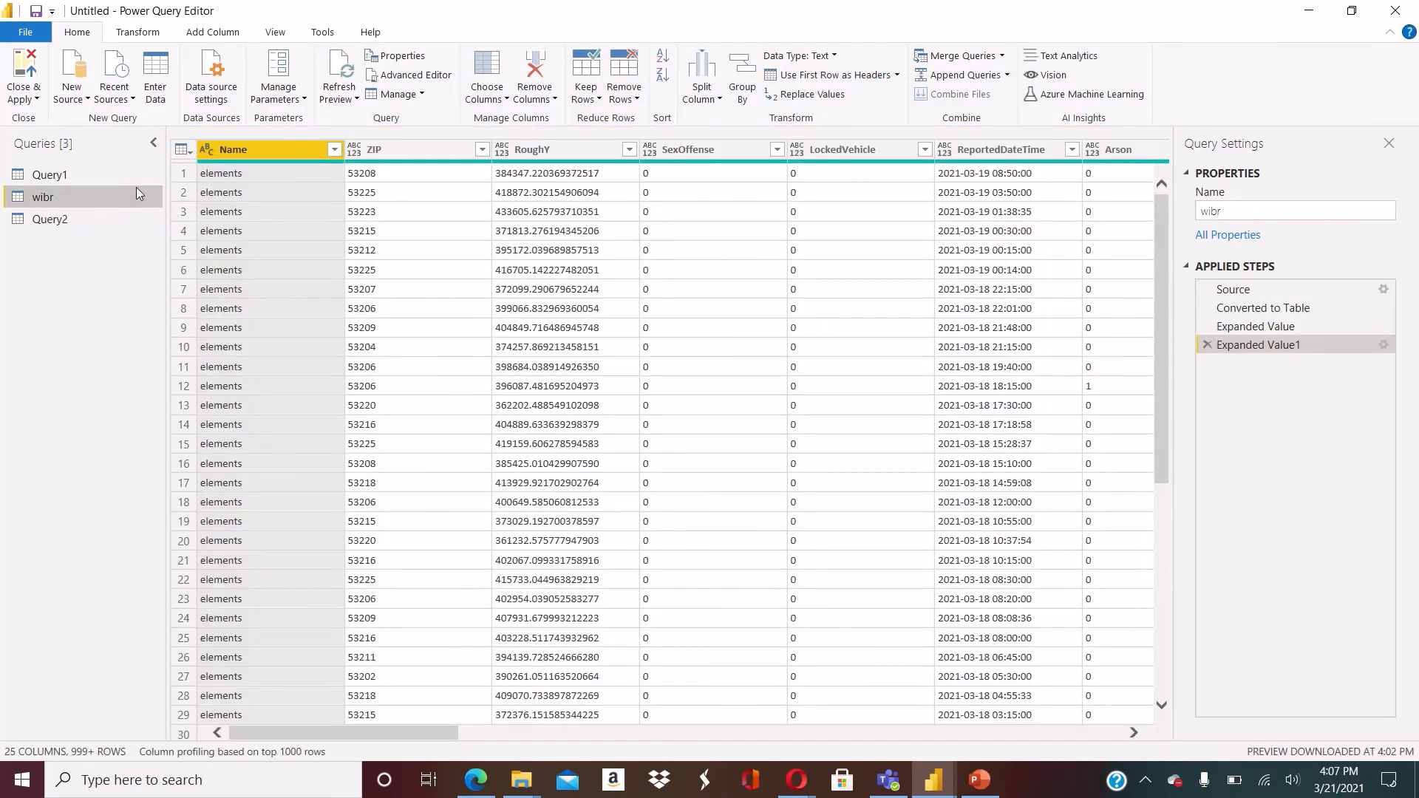
right_click(143, 200)
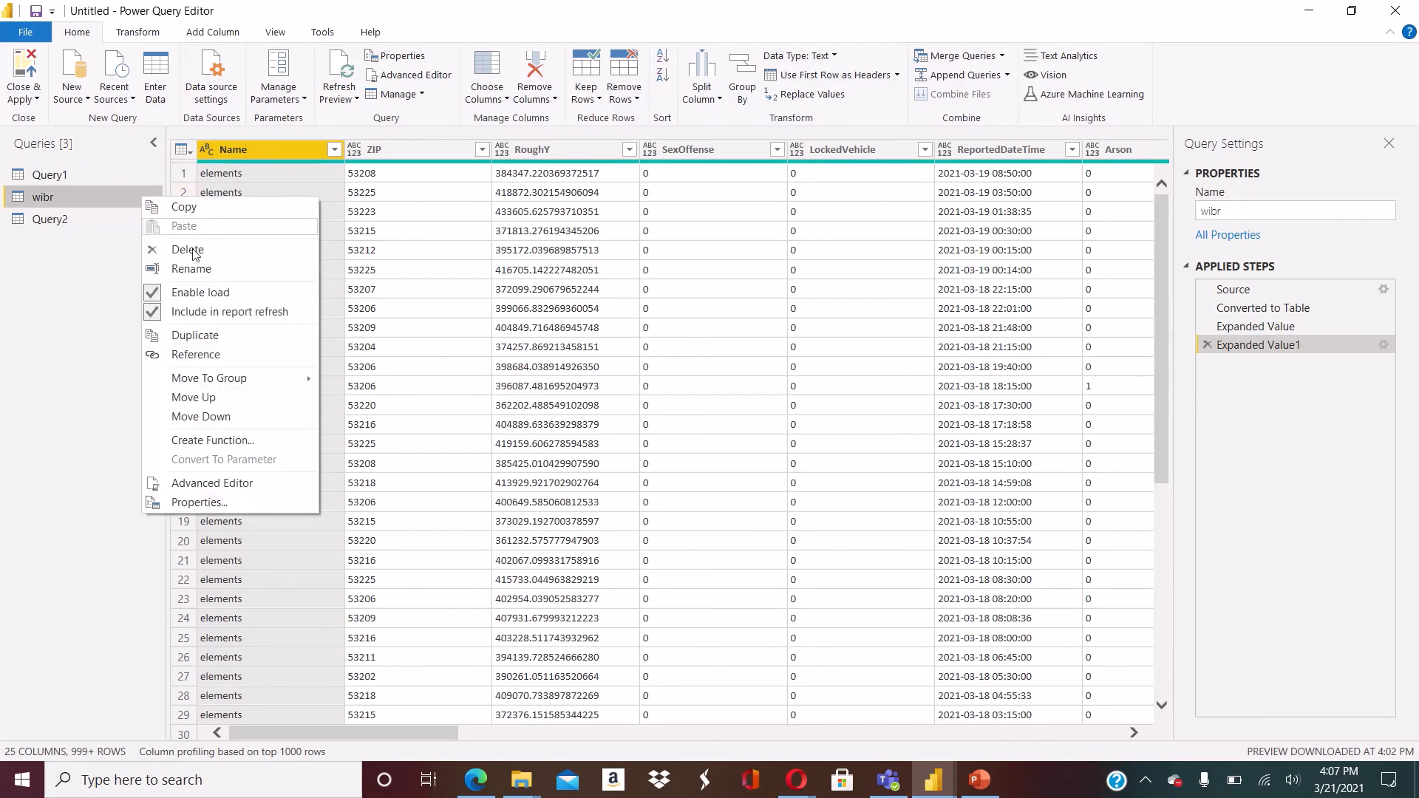
click(223, 256)
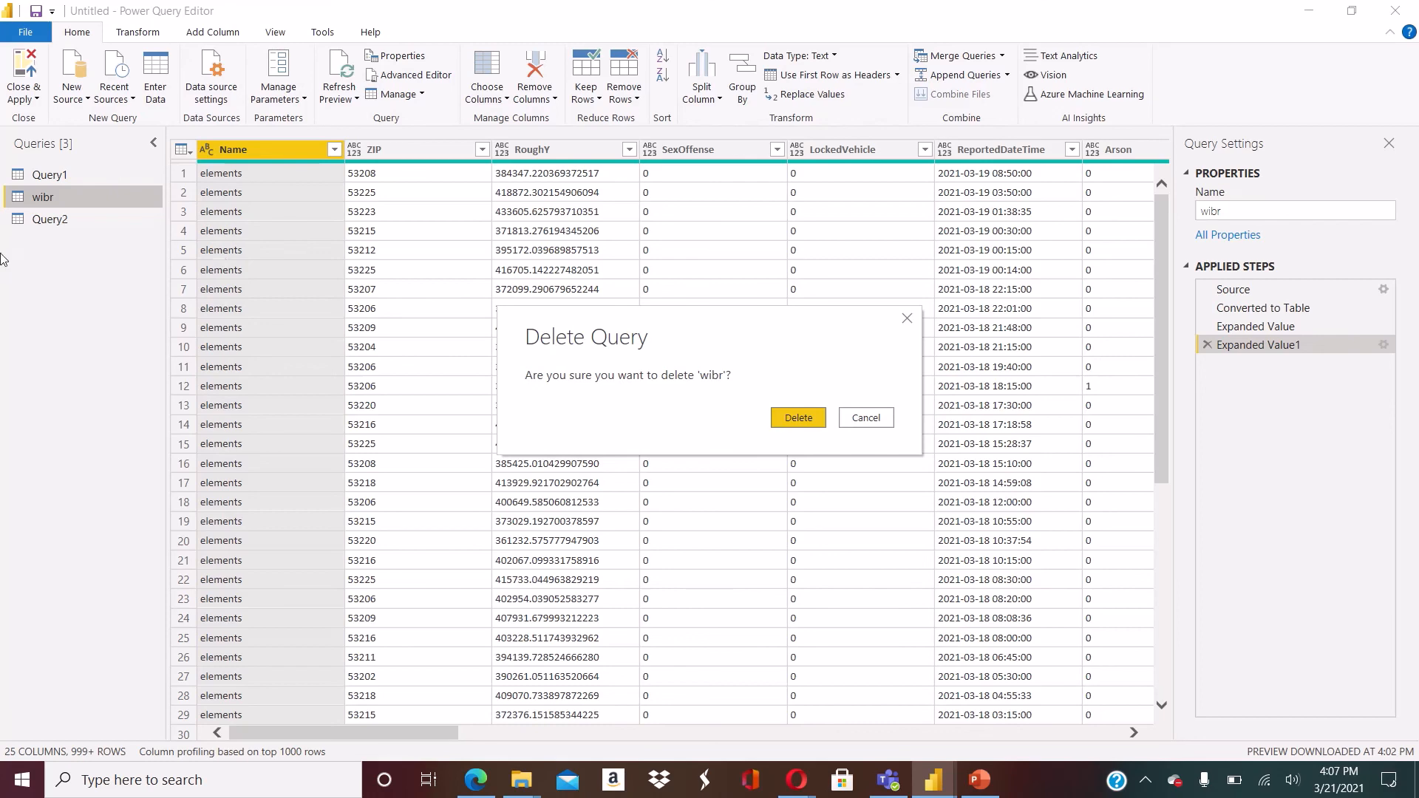
click(866, 417)
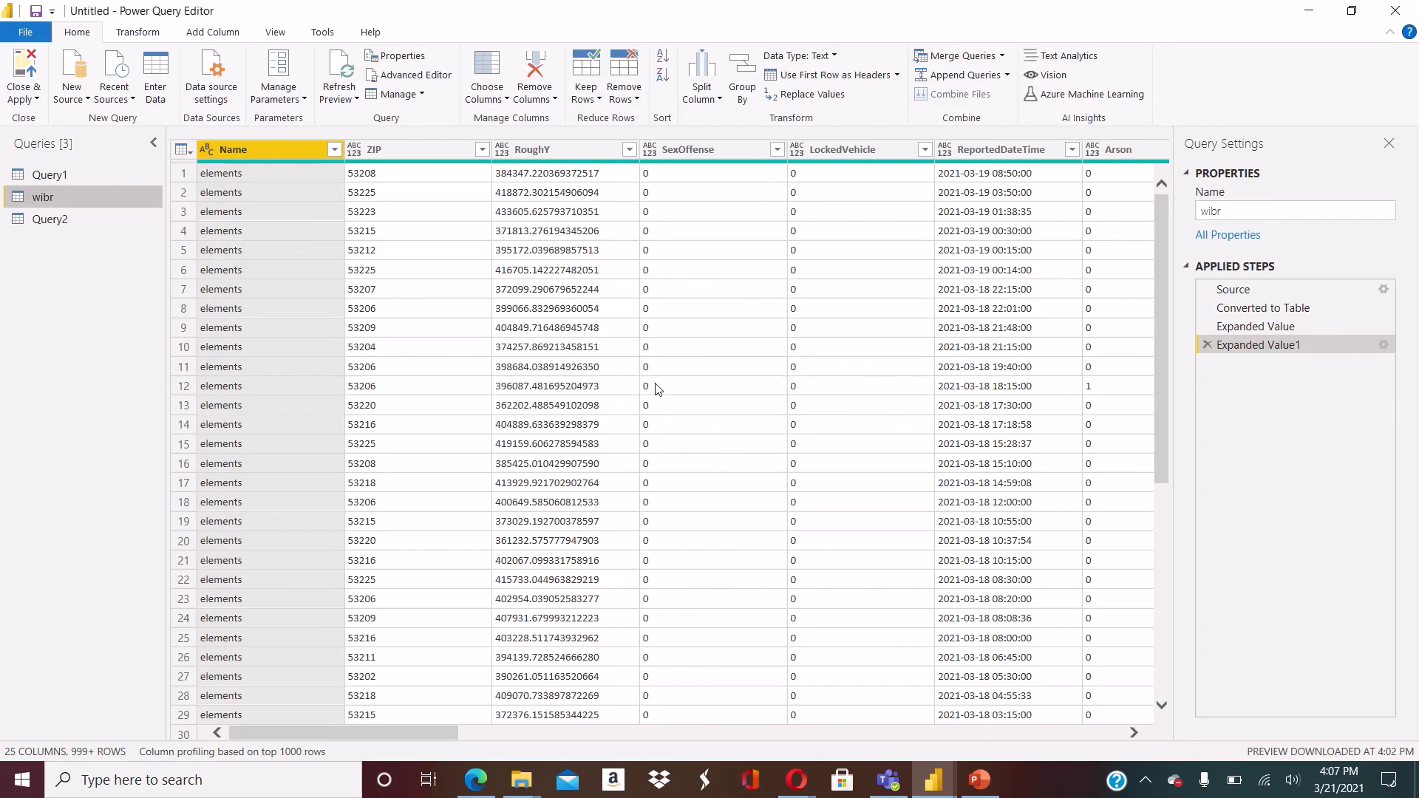